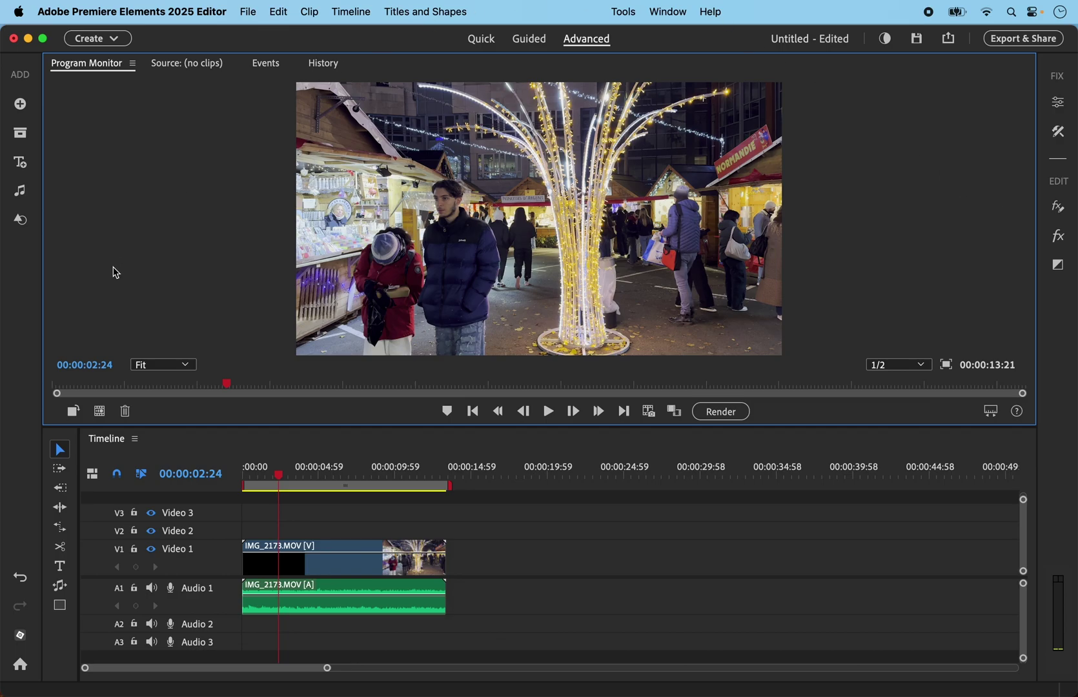
Filter the graphics library to Animated Overlays and browse the available overlays.
left_click(21, 223)
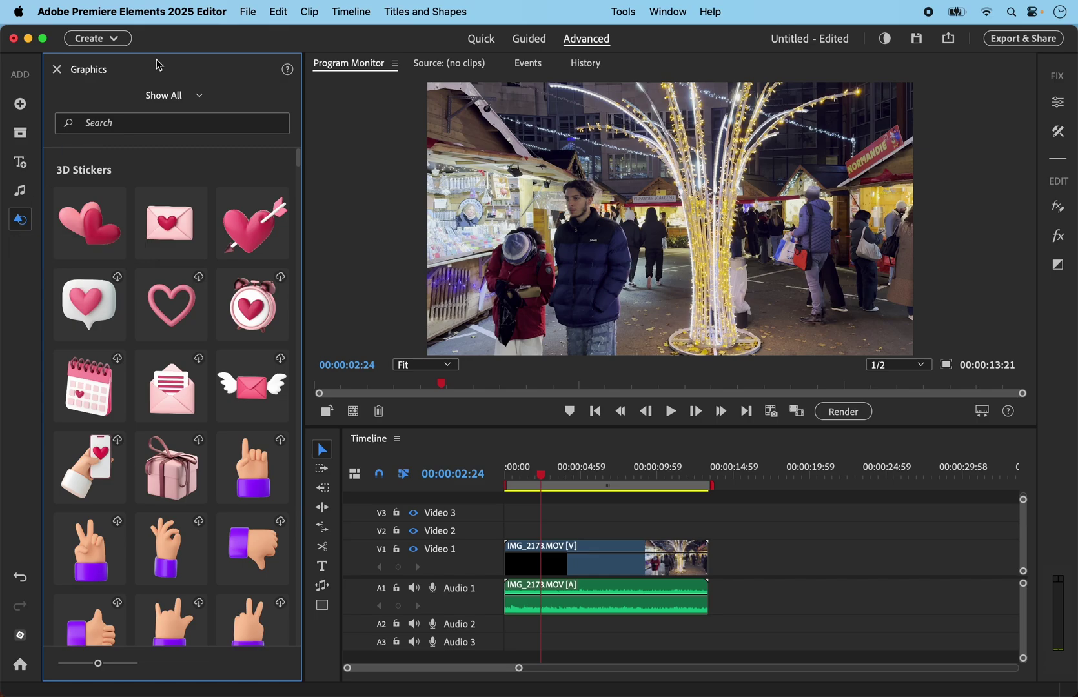
left_click(201, 99)
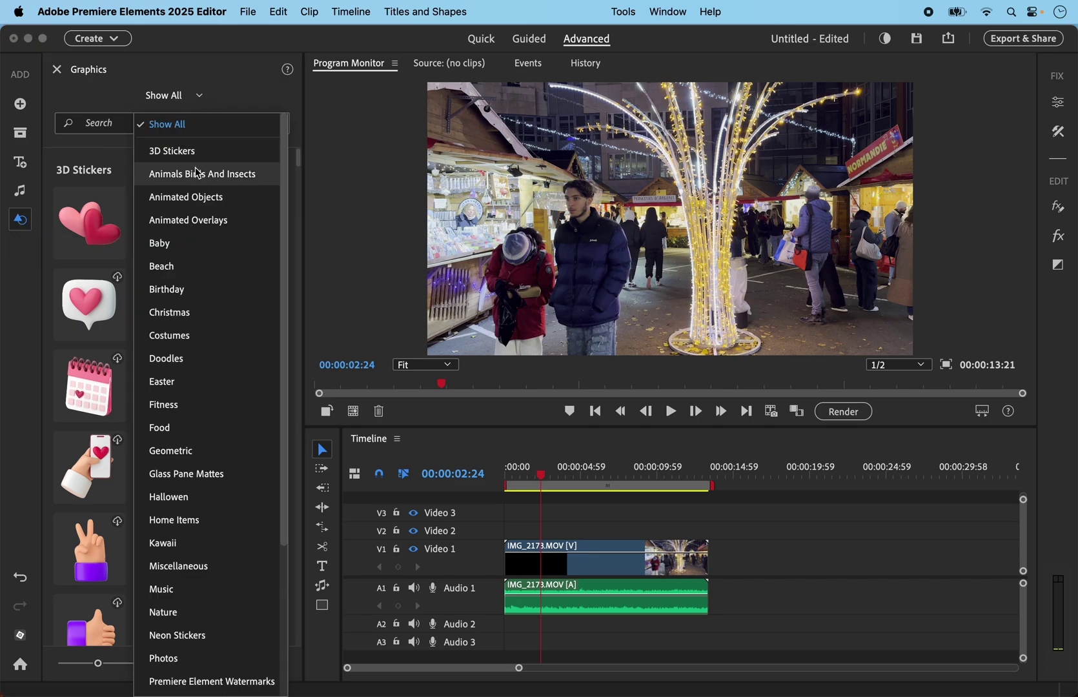
left_click(194, 220)
scroll(196, 223, "down", 4)
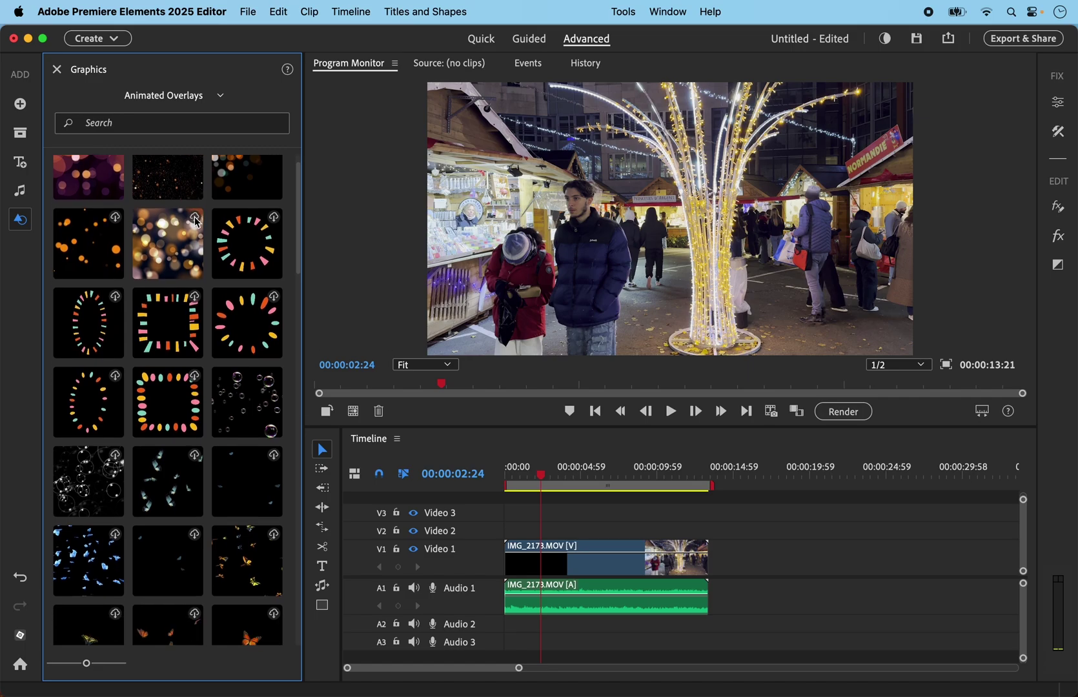
scroll(195, 223, "down", 5)
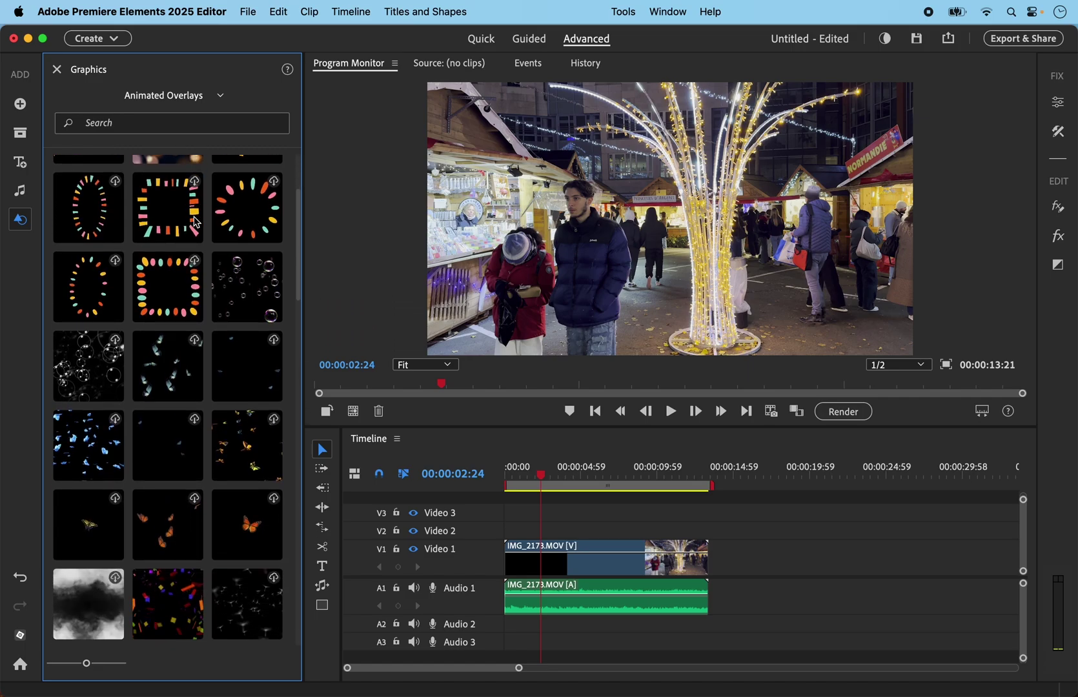
scroll(196, 222, "down", 5)
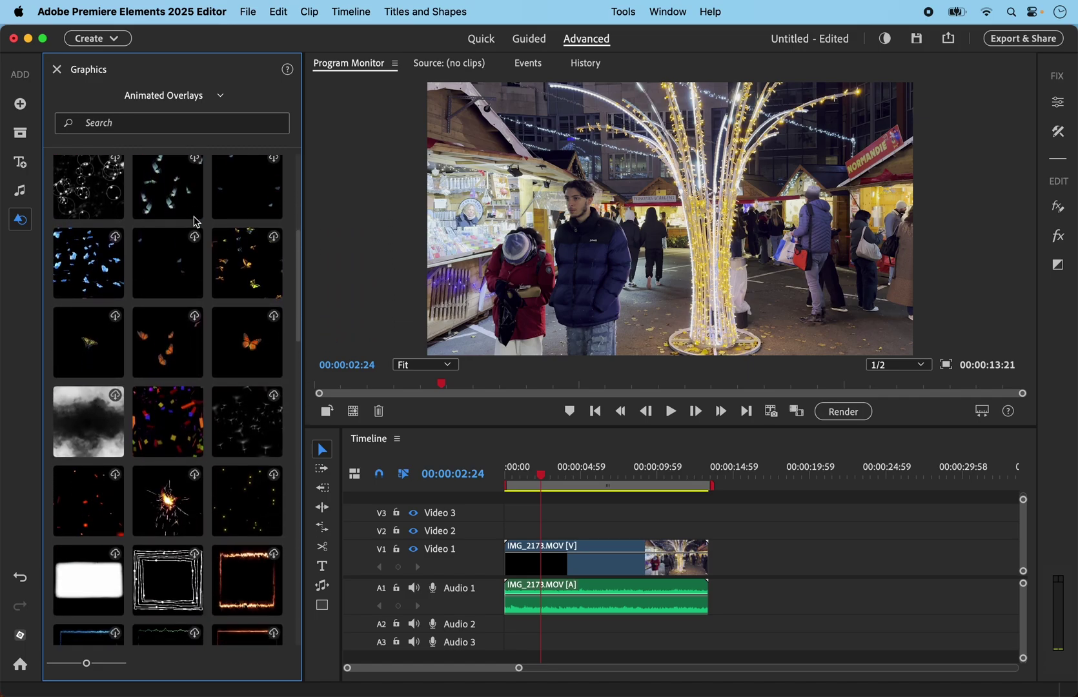
scroll(196, 222, "down", 15)
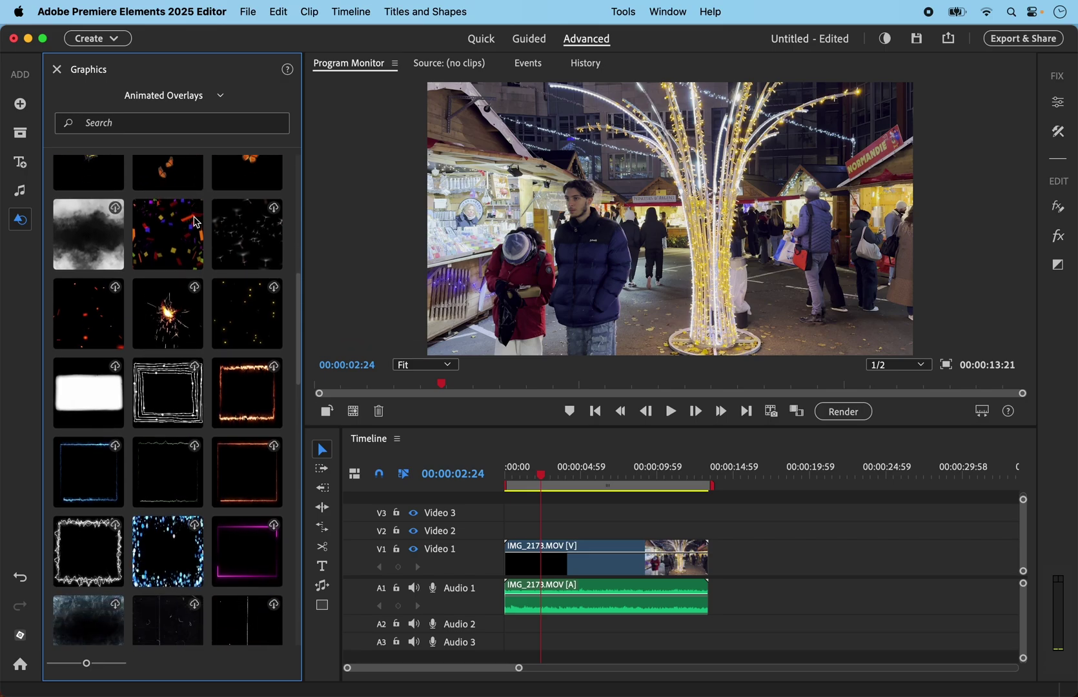
scroll(193, 222, "down", 20)
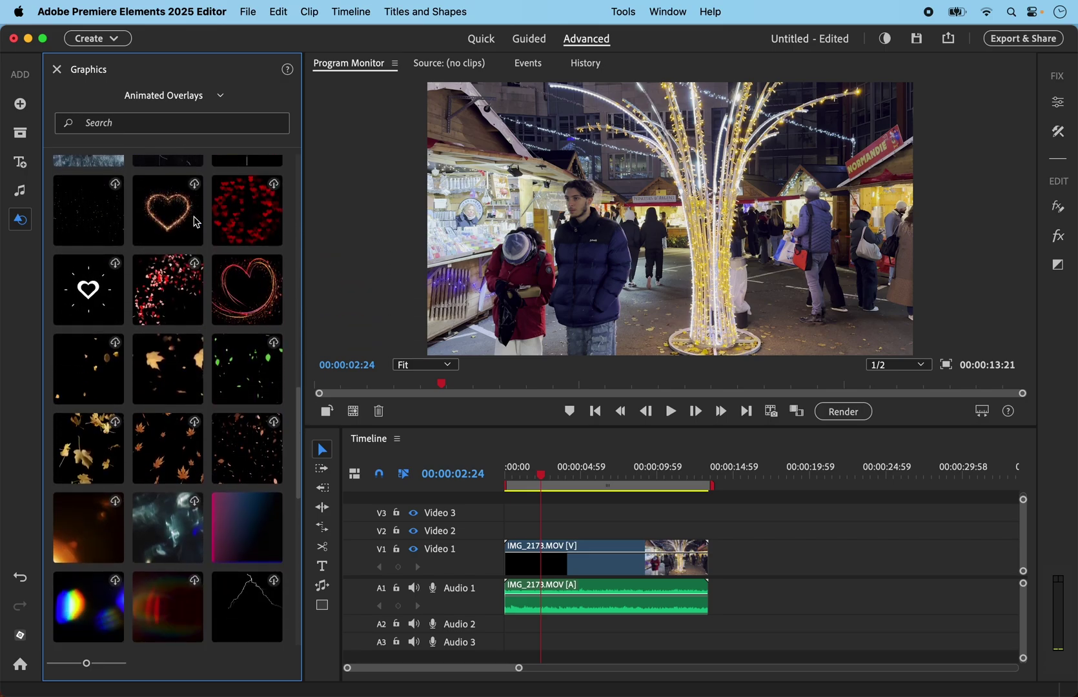
scroll(194, 220, "up", 20)
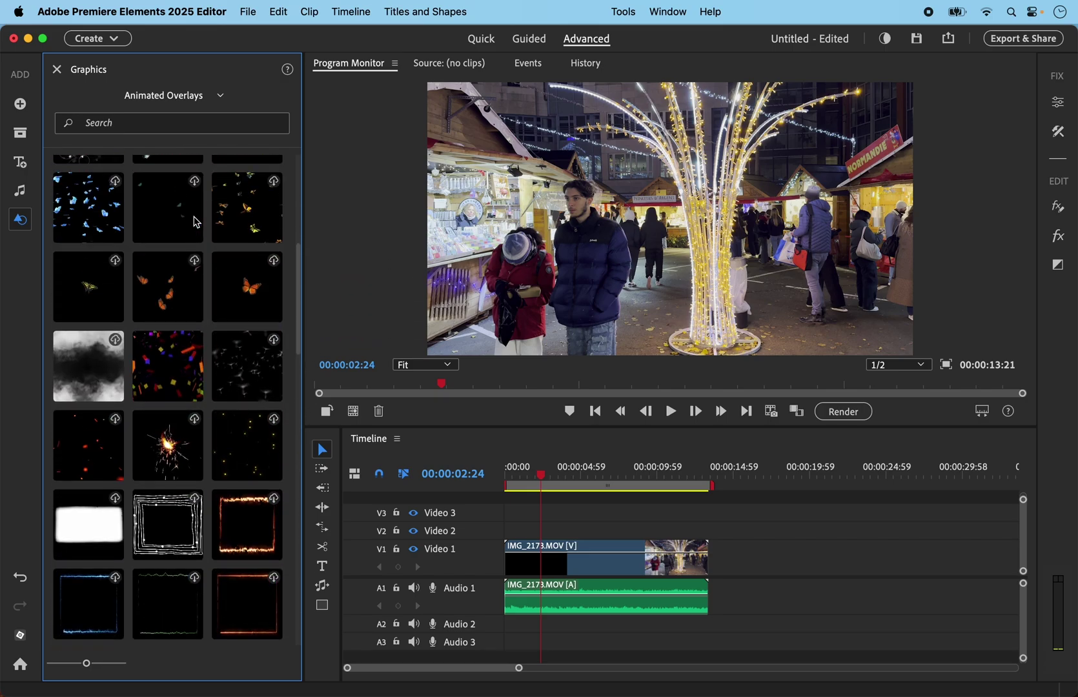
Switch the graphics library to the Reveal Video Mattes category.
left_click(225, 96)
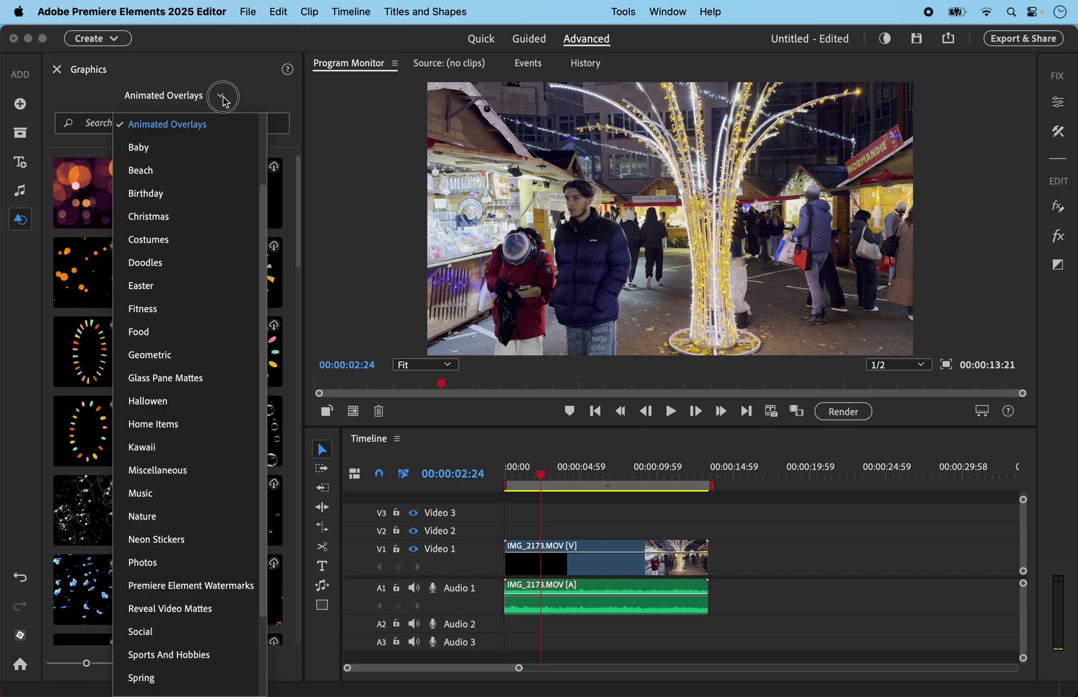
scroll(213, 268, "down", 2)
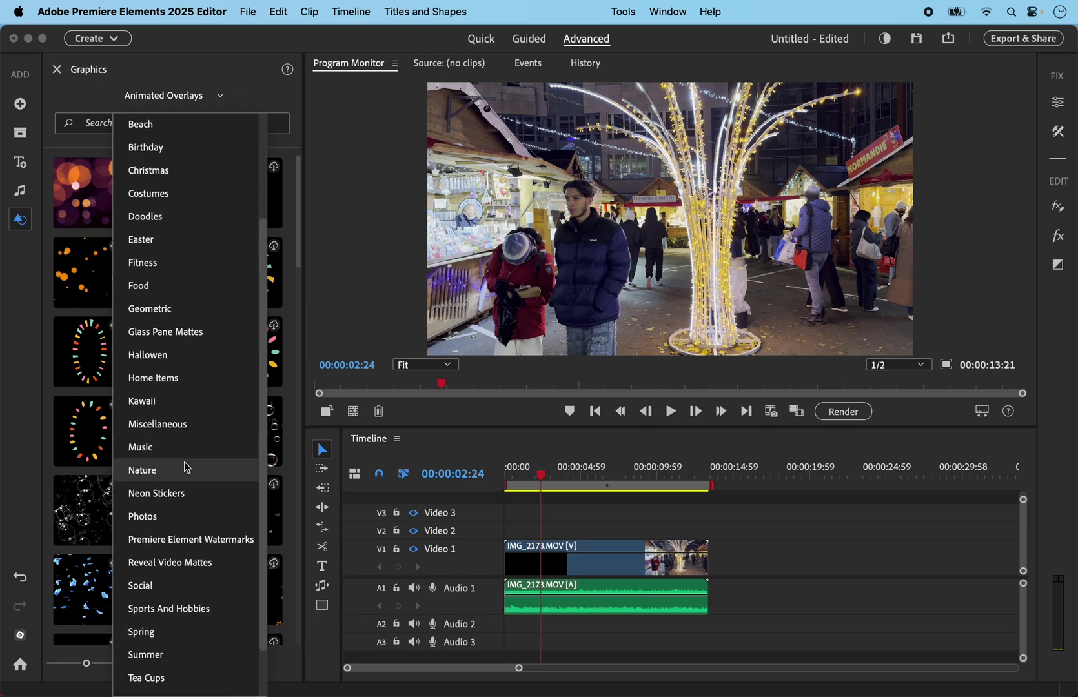
left_click(176, 562)
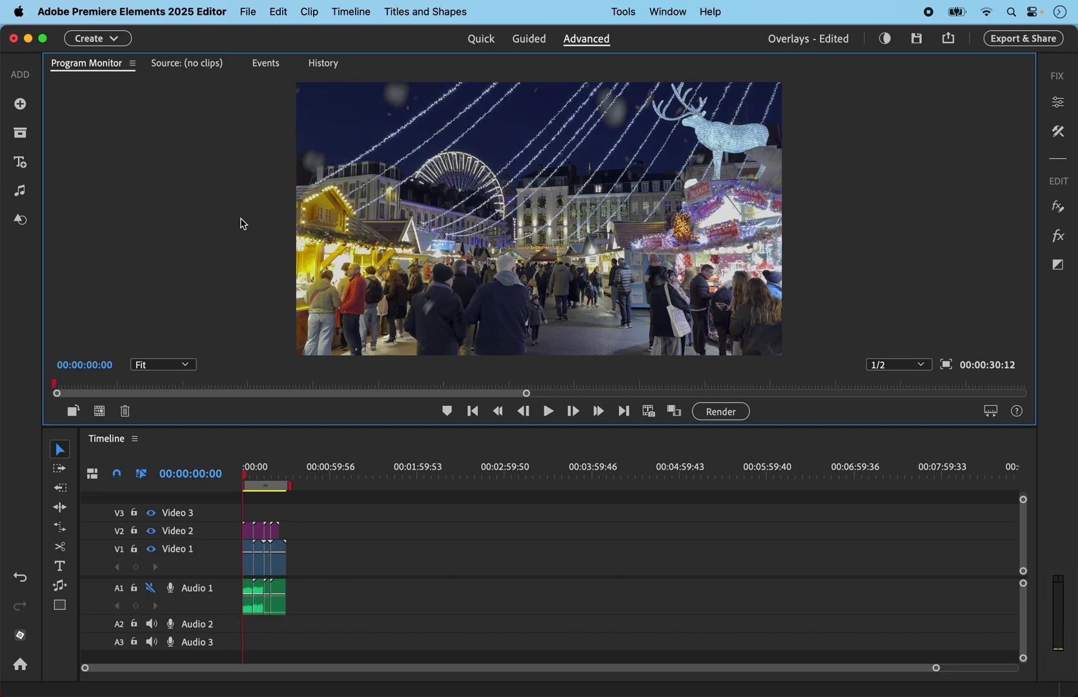
In the Overlays project, look through the Animated Overlays collection of the graphics library.
left_click(20, 219)
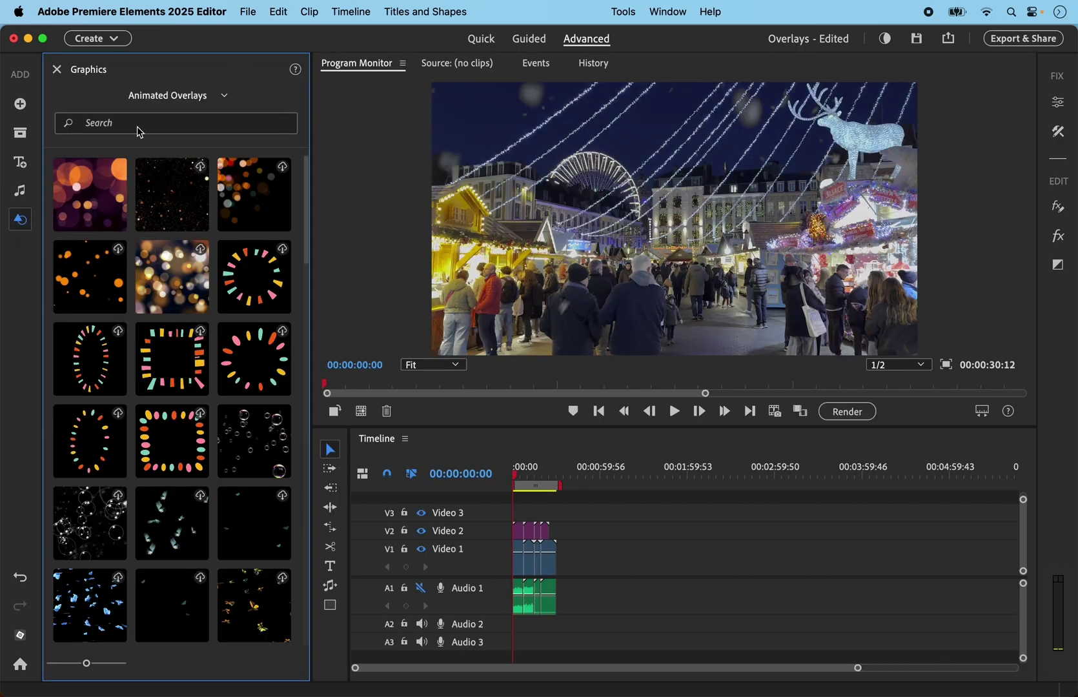
left_click(226, 97)
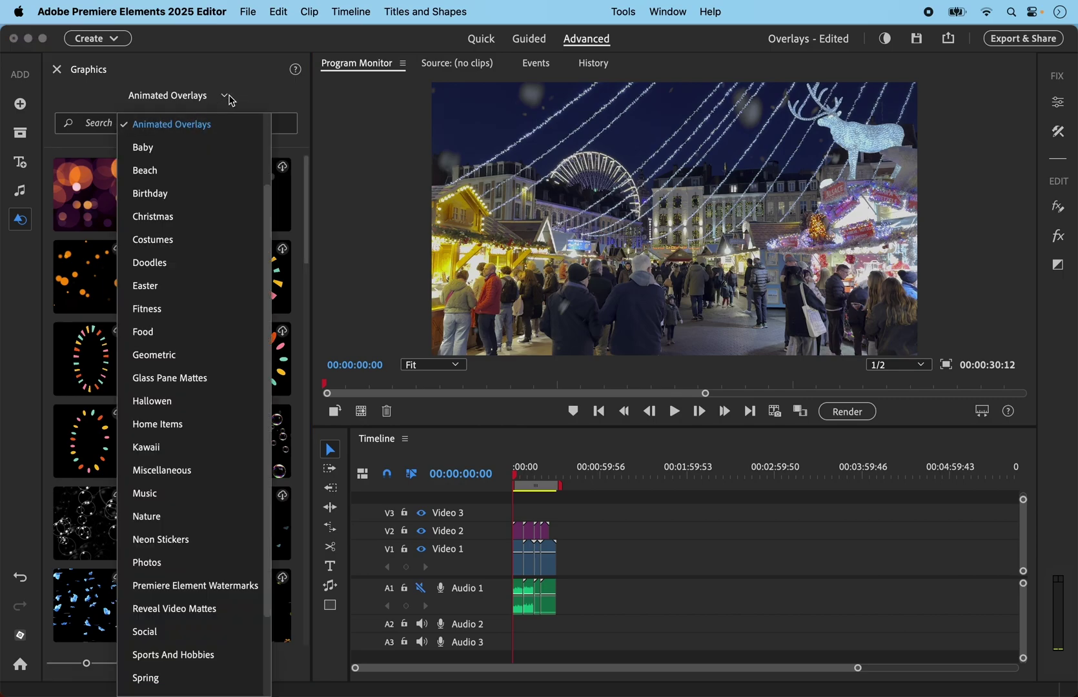
left_click(230, 99)
scroll(210, 271, "down", 4)
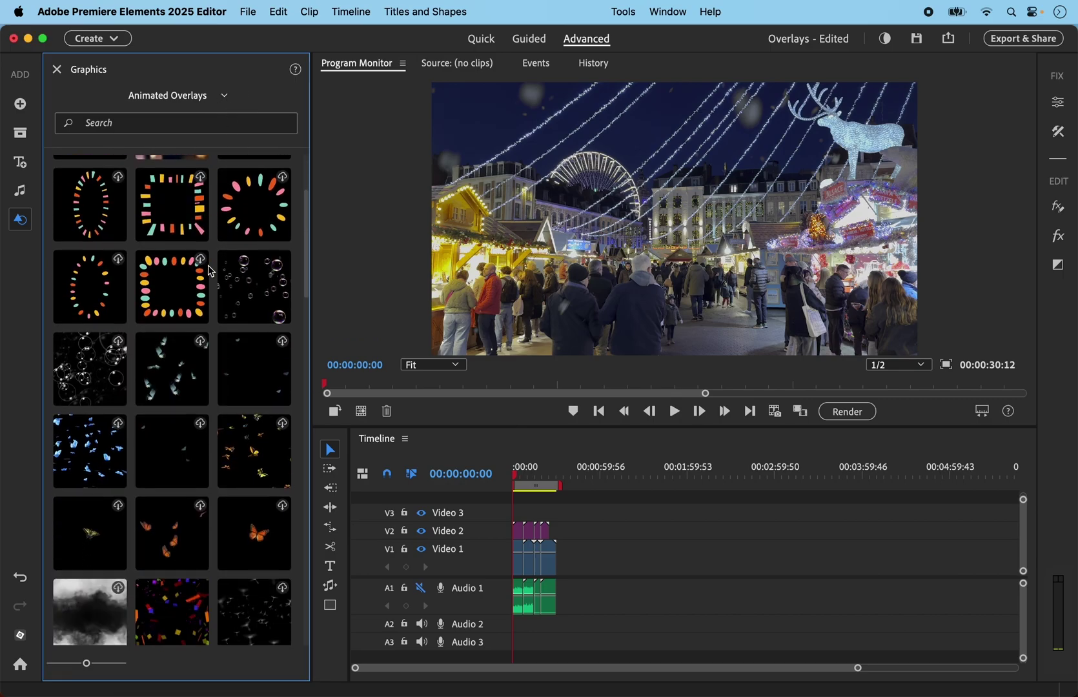
scroll(210, 271, "down", 6)
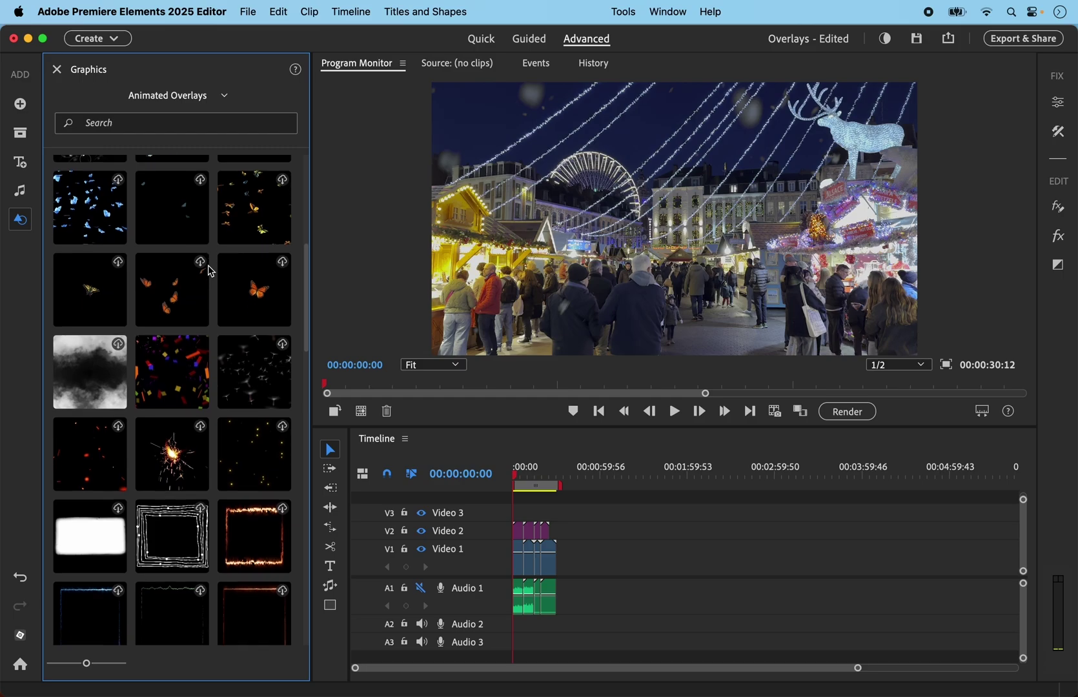
scroll(210, 271, "down", 7)
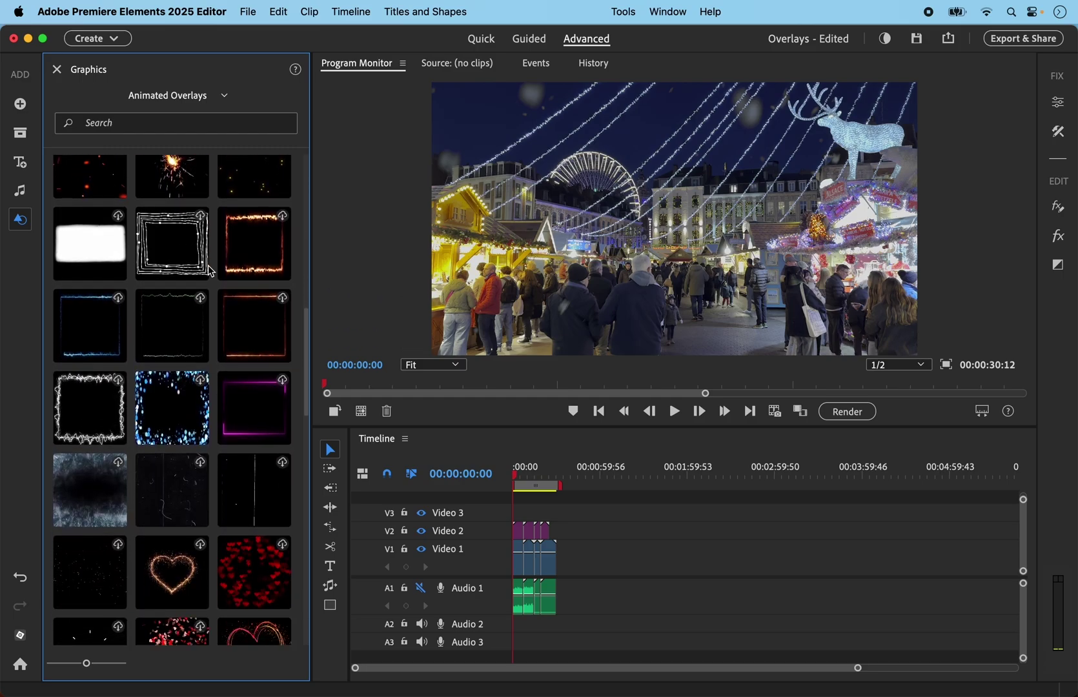
scroll(209, 271, "down", 5)
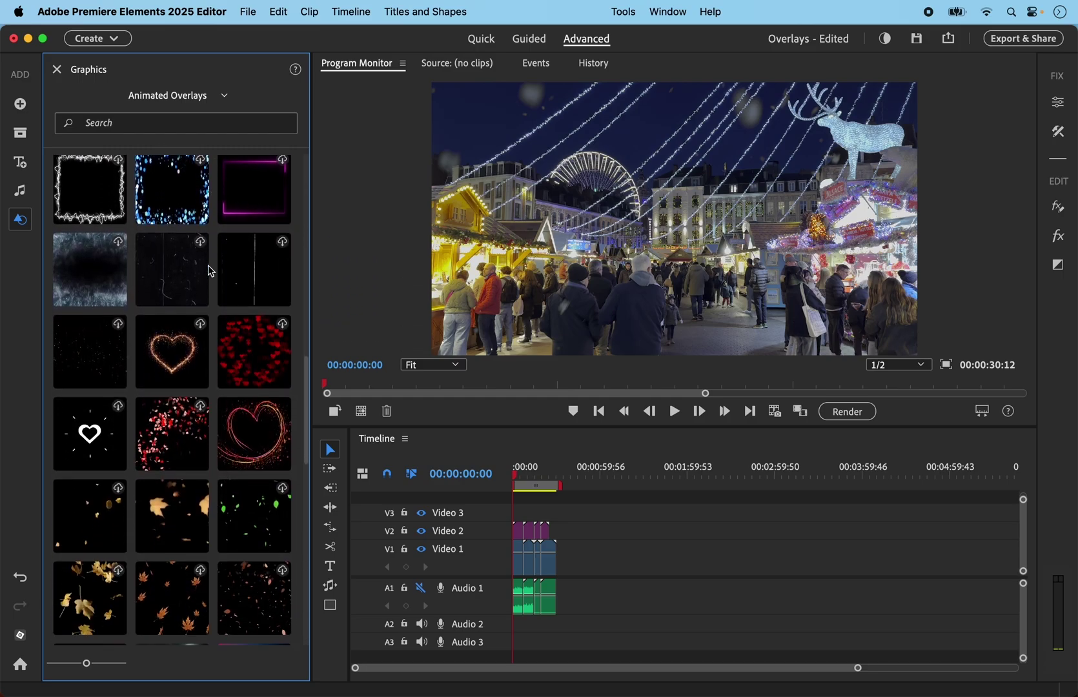
scroll(210, 271, "down", 10)
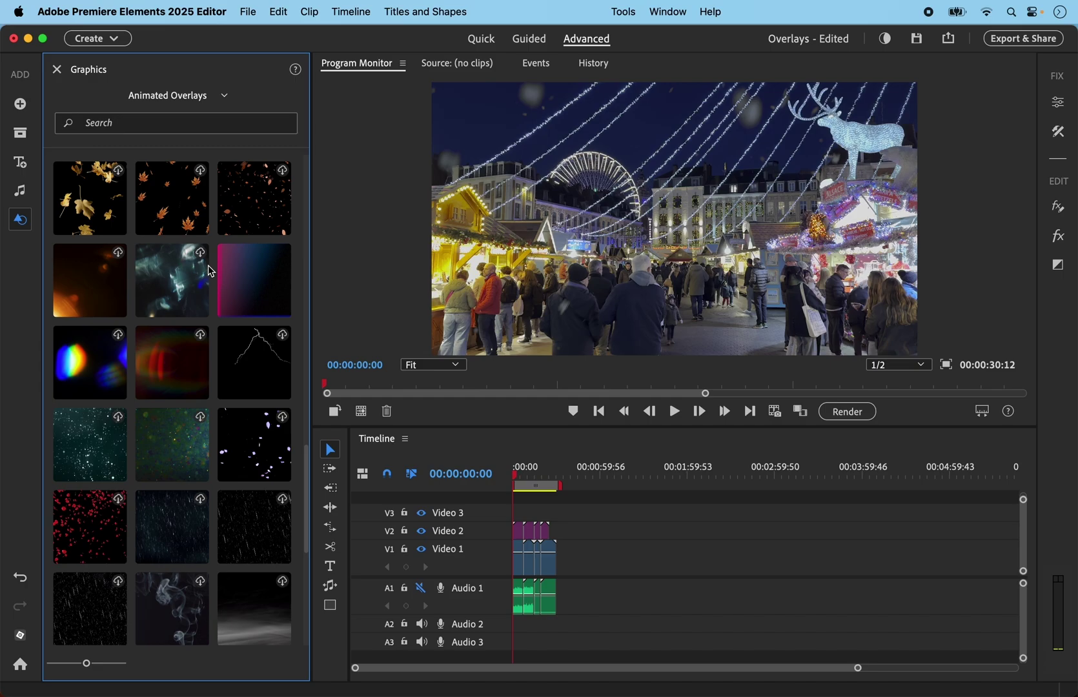
scroll(209, 271, "down", 10)
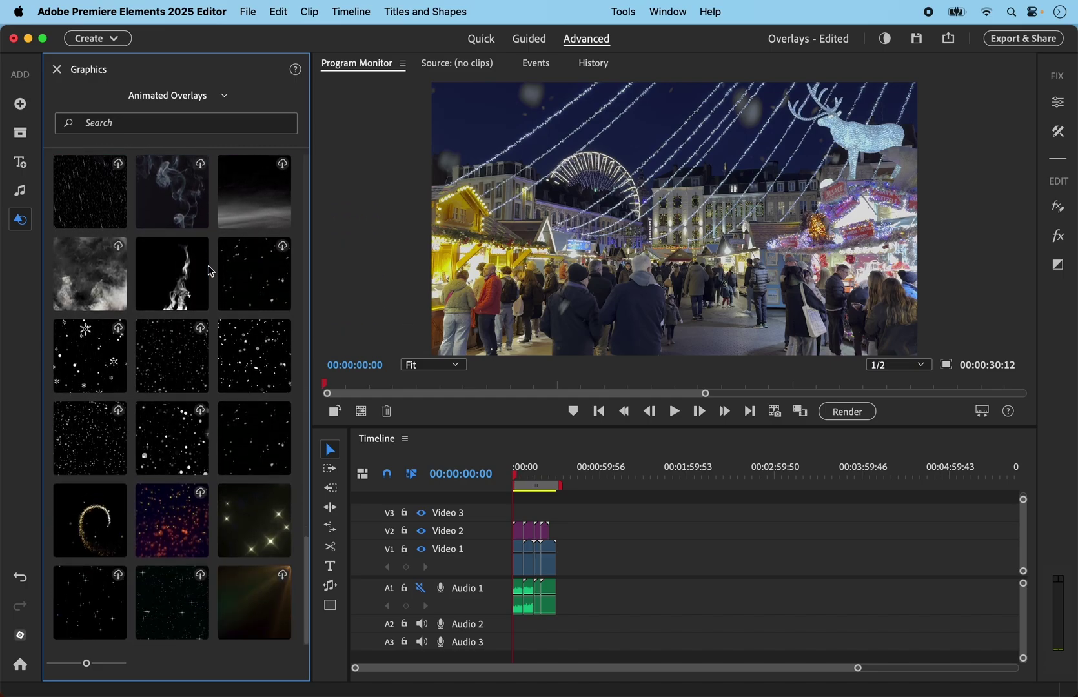
scroll(210, 271, "up", 15)
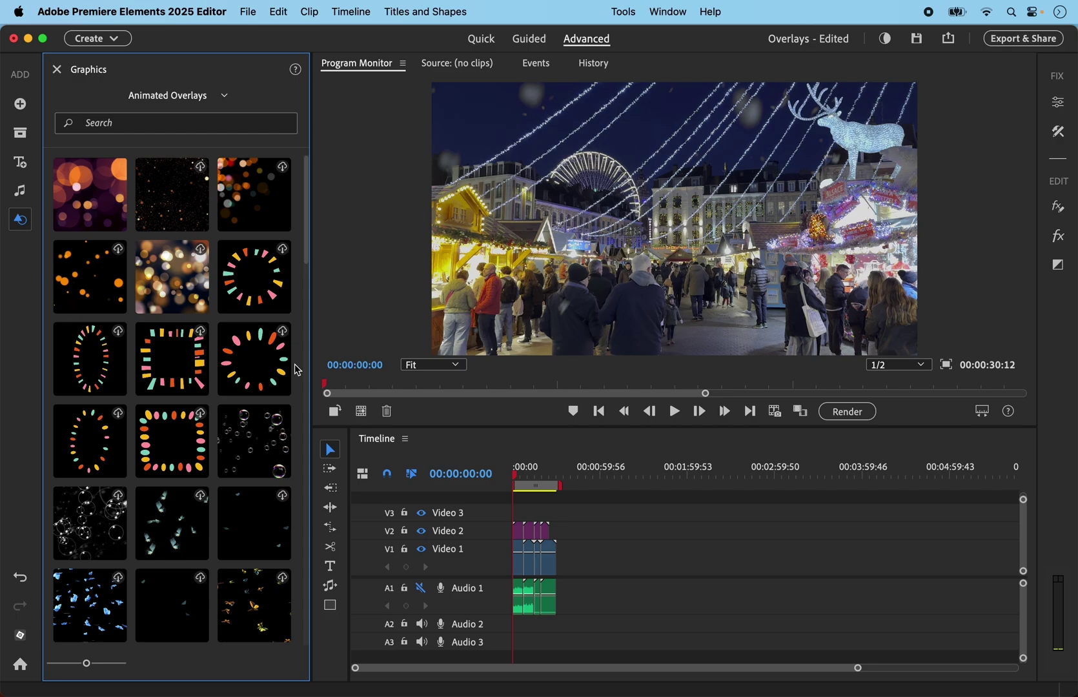
Find the sparse falling-snow overlay in the library and show the effect controls of the first overlay clip on Video 2.
left_click(516, 531)
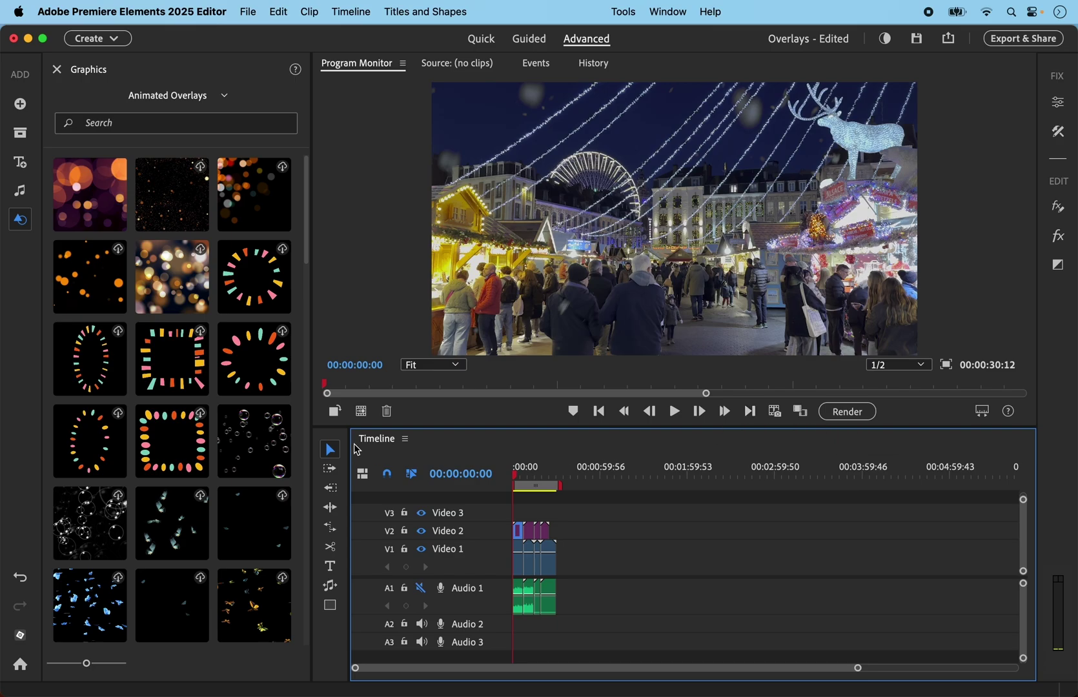
scroll(269, 514, "down", 8)
scroll(270, 514, "down", 15)
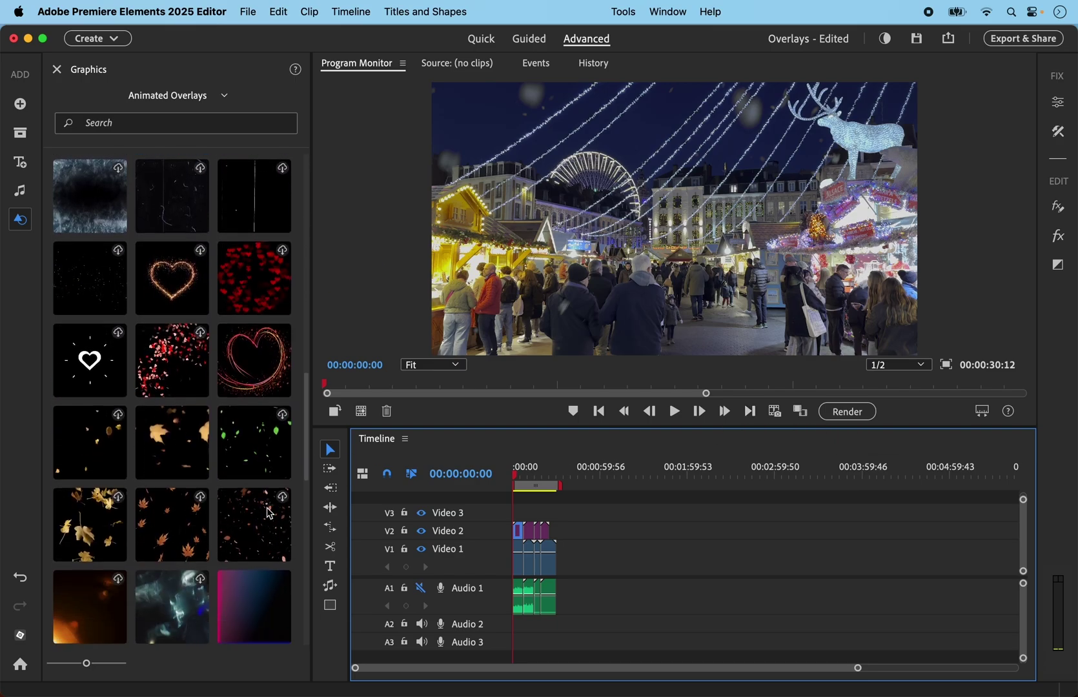
scroll(270, 515, "down", 2)
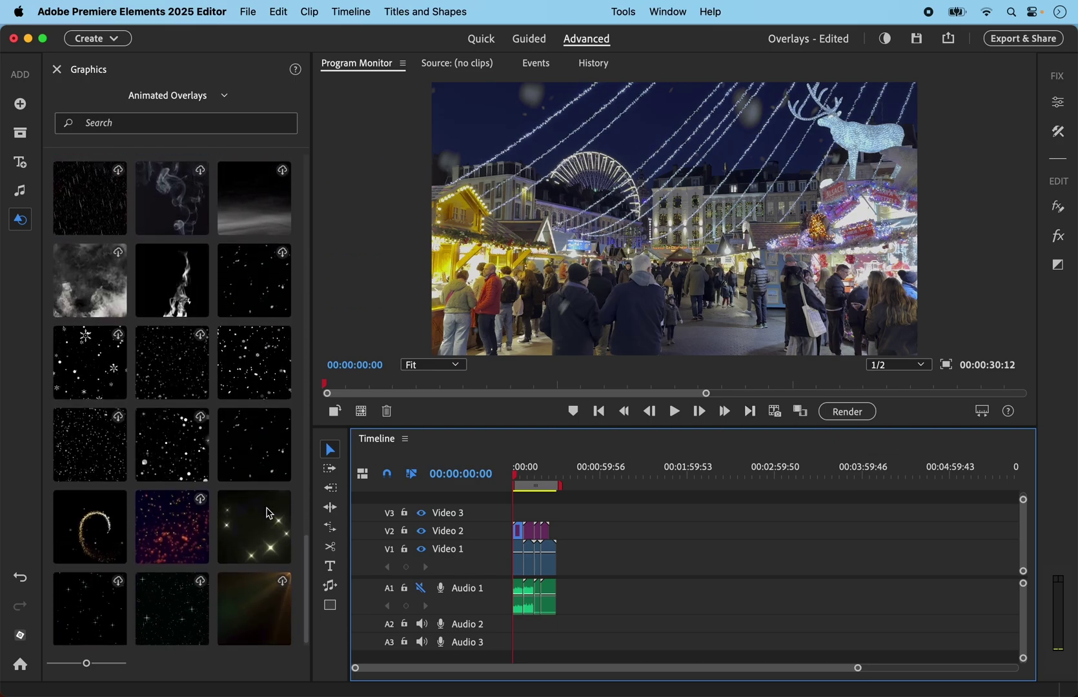
left_click(269, 452)
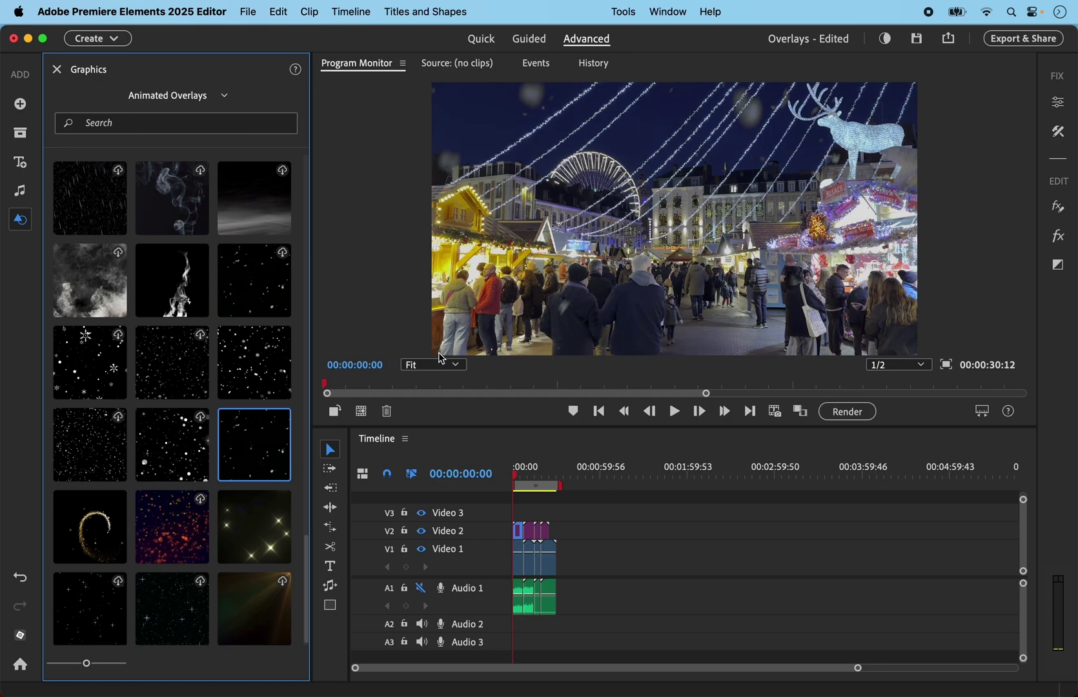
left_click(1058, 207)
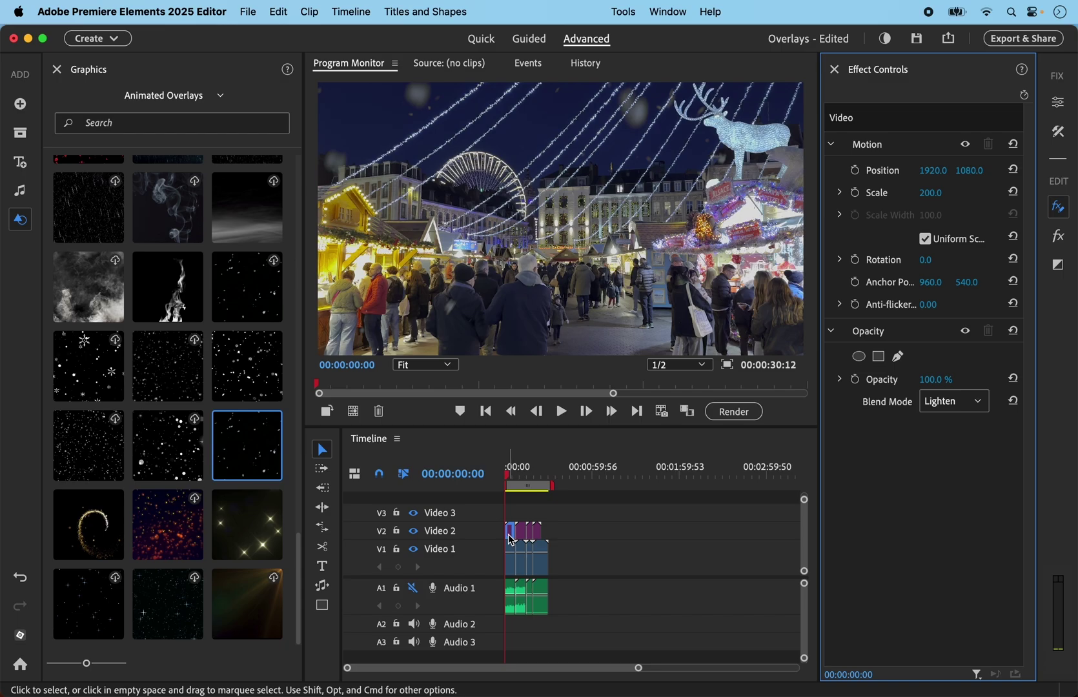
Move the playhead to 00:00:09:53 and select the rising smoke overlay in the graphics library.
left_click(510, 483)
left_click_drag(510, 482, 525, 487)
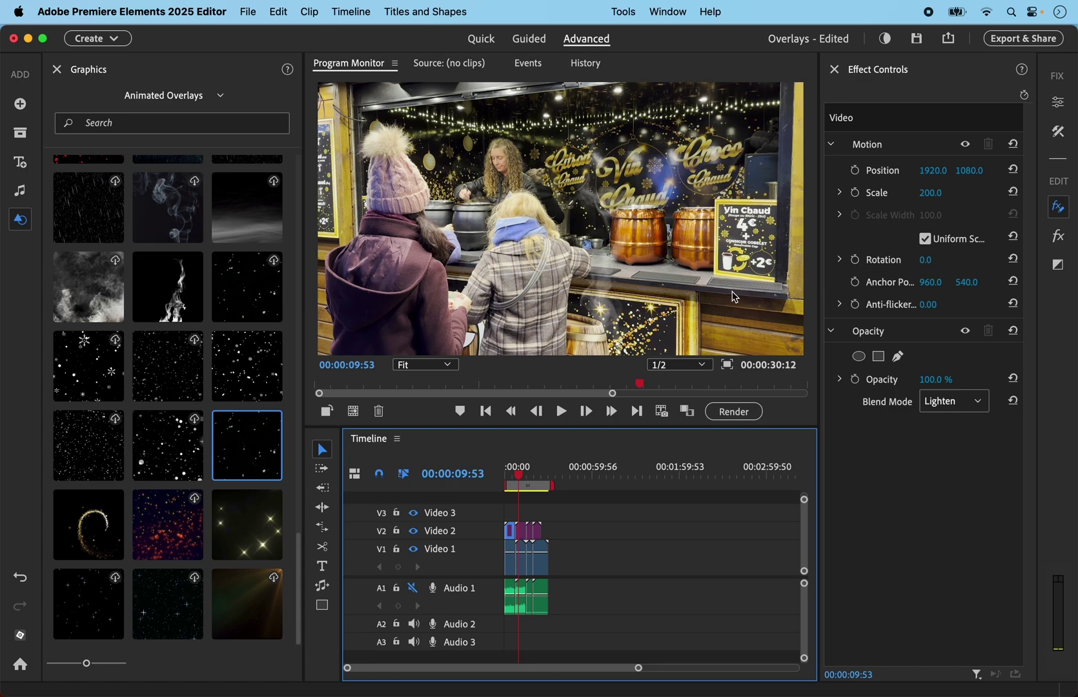
left_click(184, 285)
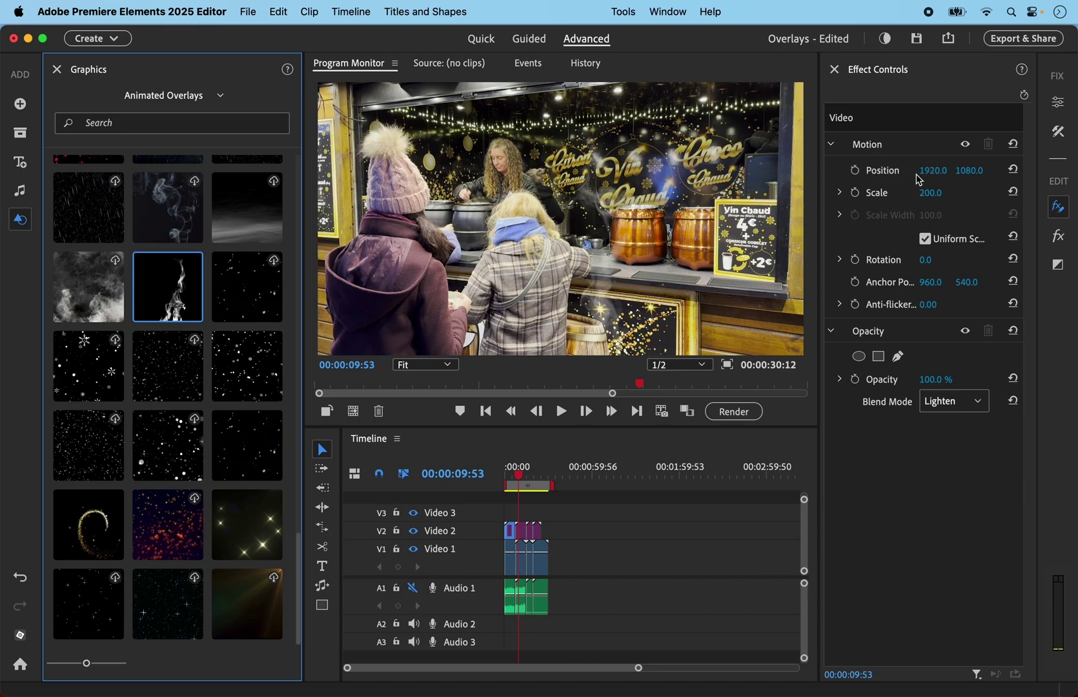
Set the vertical position of the first overlay clip on Video 2 to 1002 and of the second overlay clip to 1498.
left_click(973, 173)
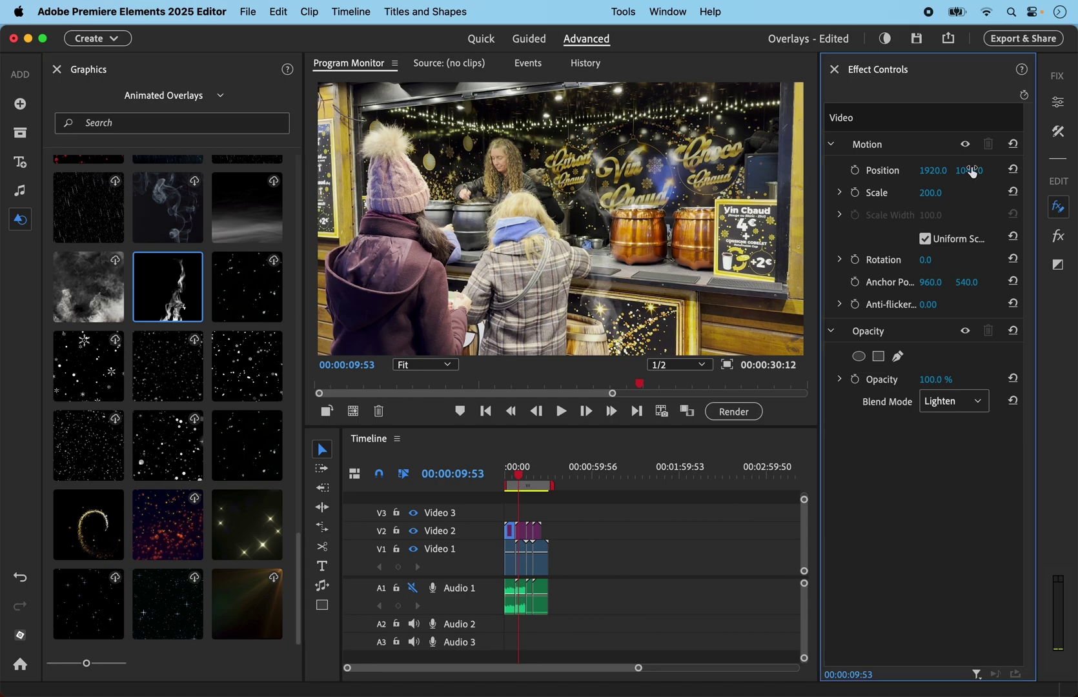
mouse_move(972, 172)
left_mouse_down()
mouse_move(908, 173)
mouse_move(972, 172)
left_mouse_up()
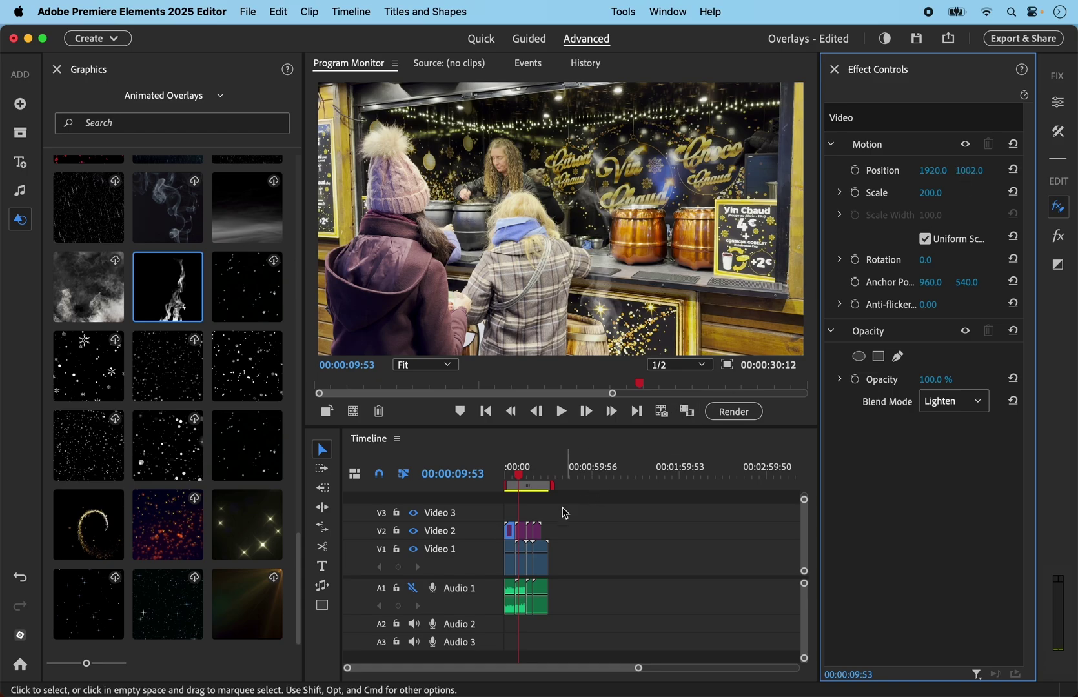
left_click(522, 533)
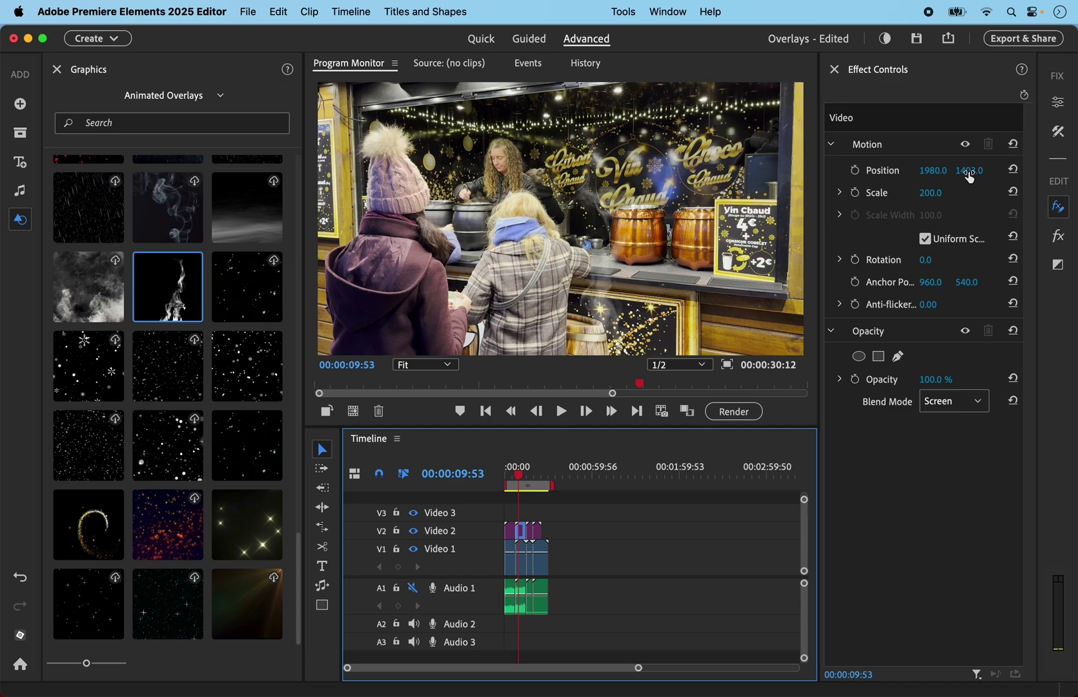
left_click_drag(970, 171, 1001, 172)
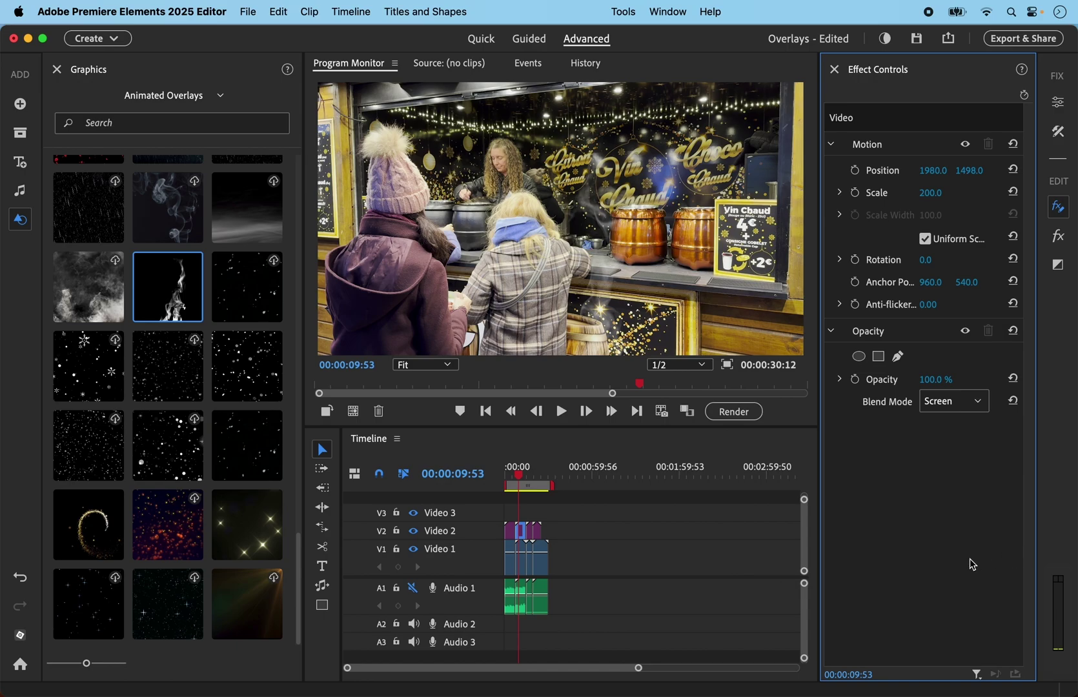
Move the playhead to 00:00:18:47 and select the floating soap bubbles overlay in the graphics library.
left_click(526, 476)
left_click_drag(529, 479, 533, 478)
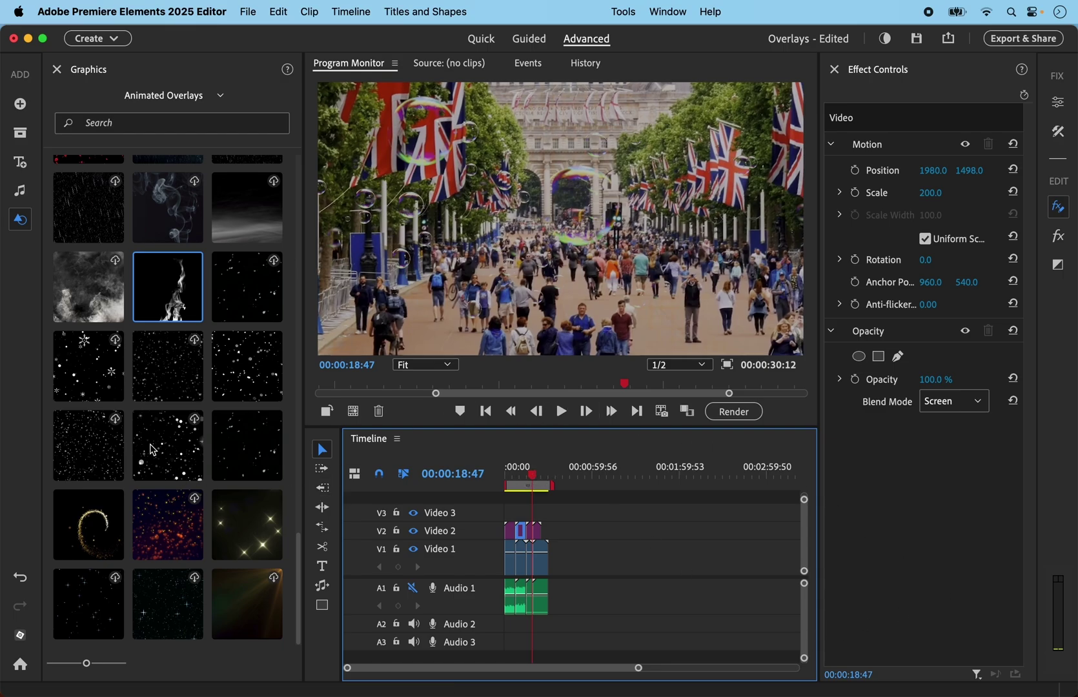
scroll(152, 449, "up", 15)
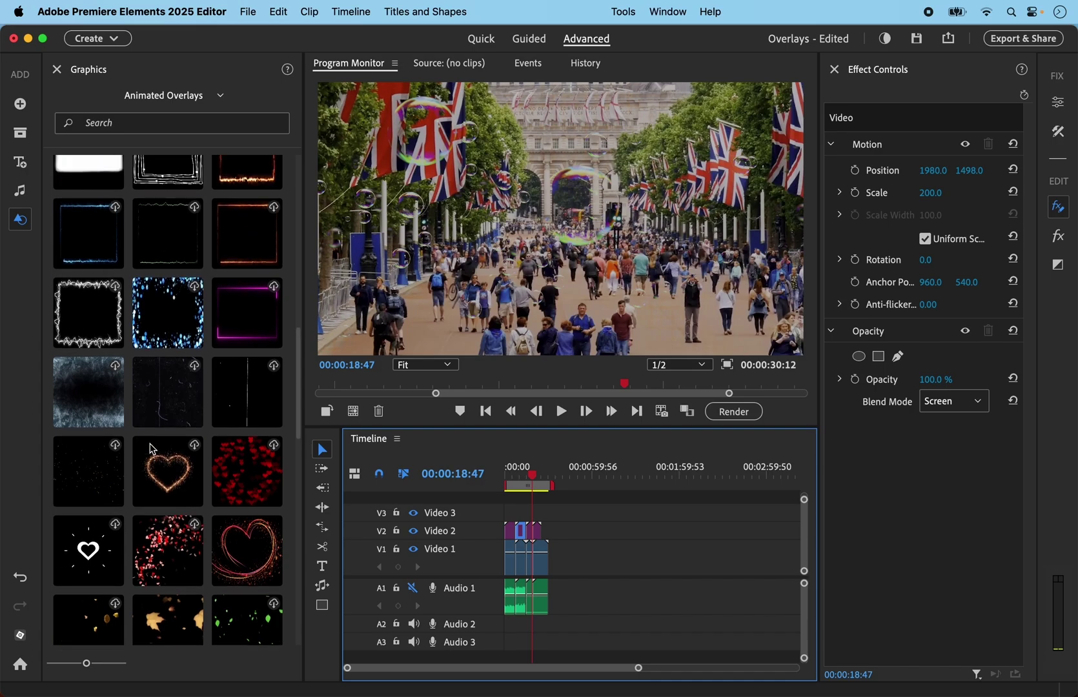
scroll(150, 450, "down", 3)
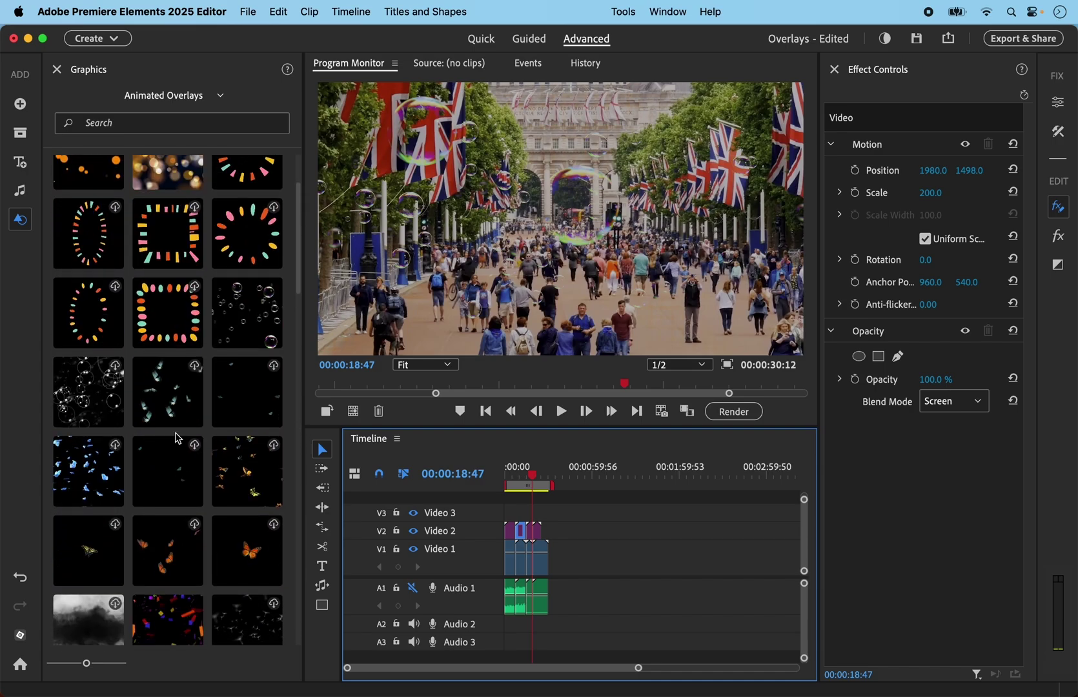
left_click(240, 335)
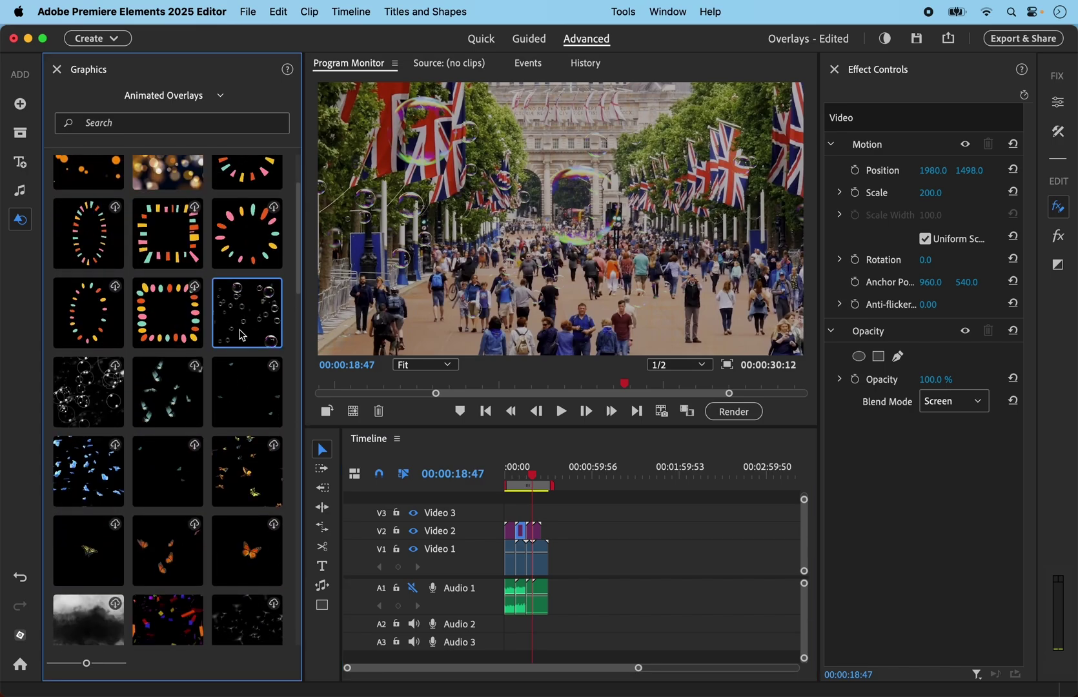
Show the effect controls of the third overlay clip on Video 2 and move the playhead to 00:00:22:14.
left_click(533, 533)
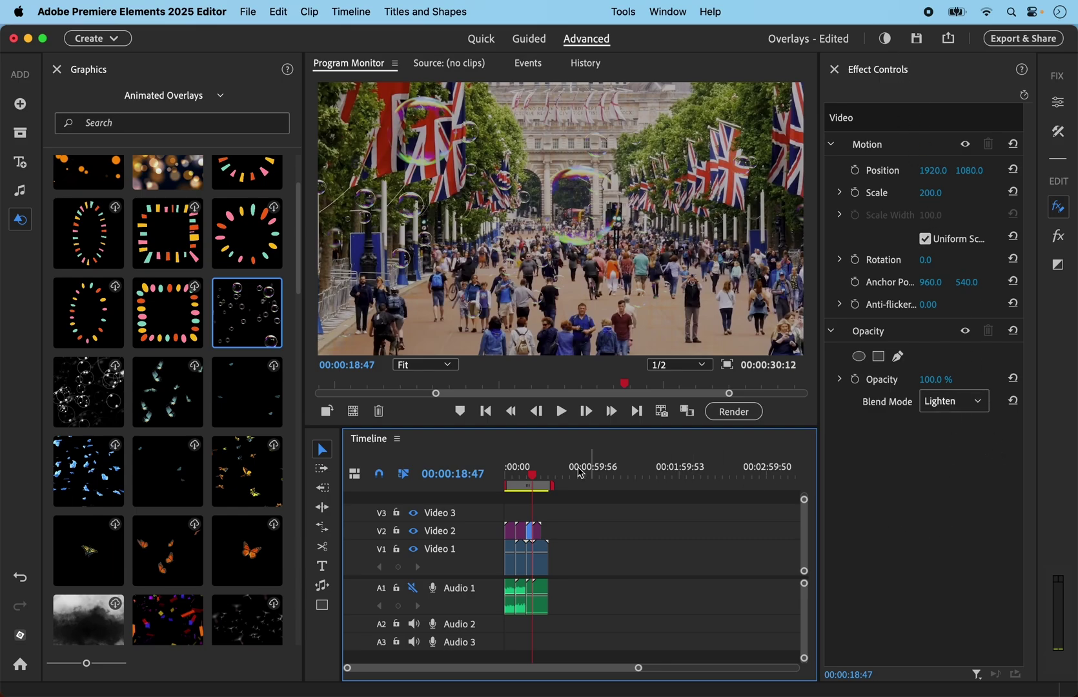
left_click(535, 478)
left_click_drag(535, 478, 542, 475)
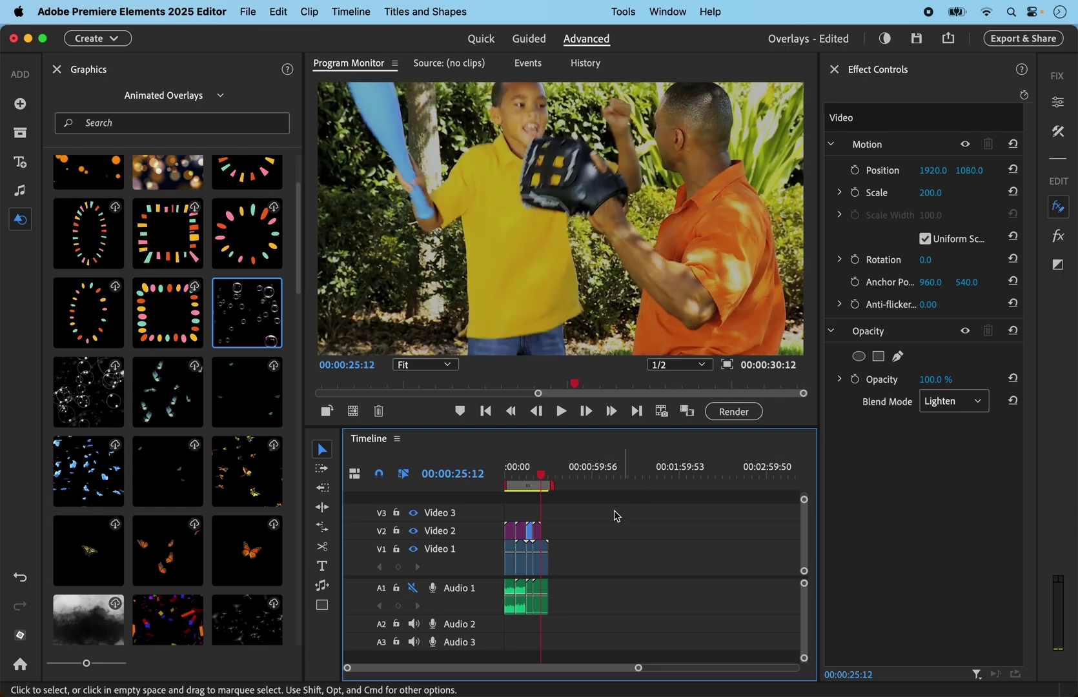
left_click_drag(541, 476, 539, 475)
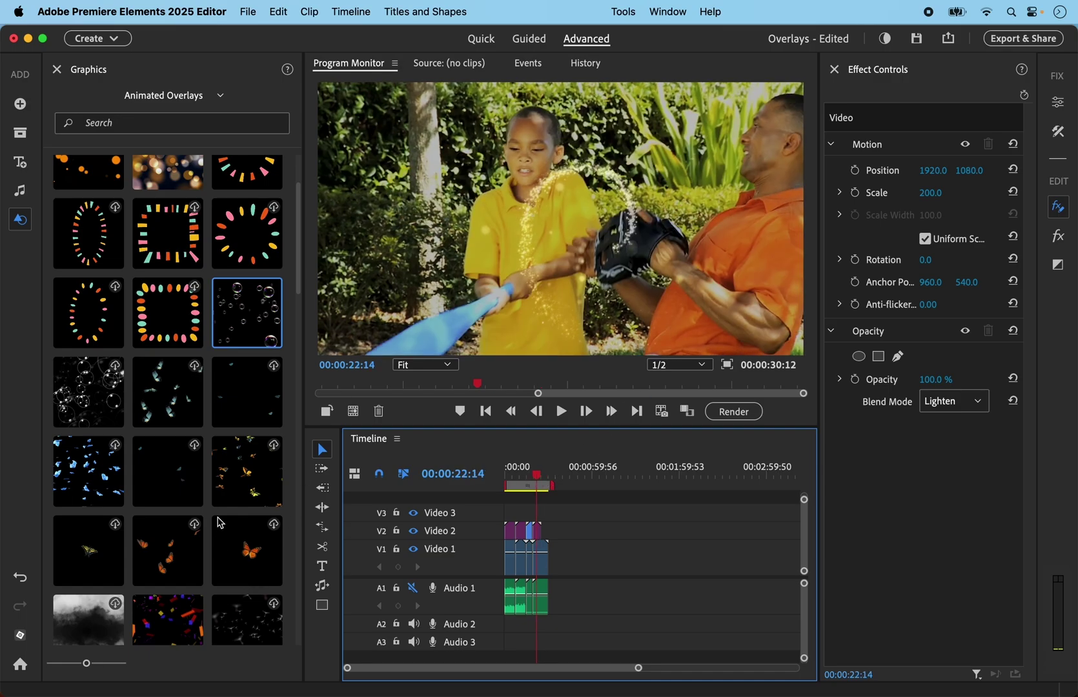
Select the golden sparkle swirl overlay in the graphics library and show the effect controls of the fourth overlay clip on Video 2.
scroll(220, 522, "down", 15)
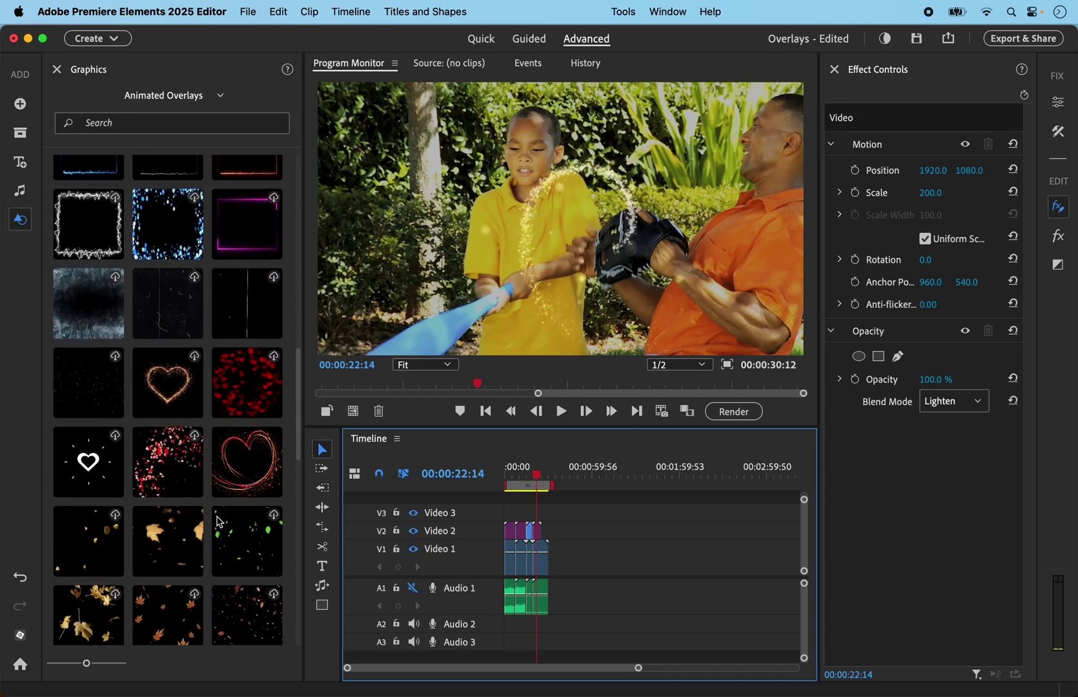
scroll(219, 523, "down", 15)
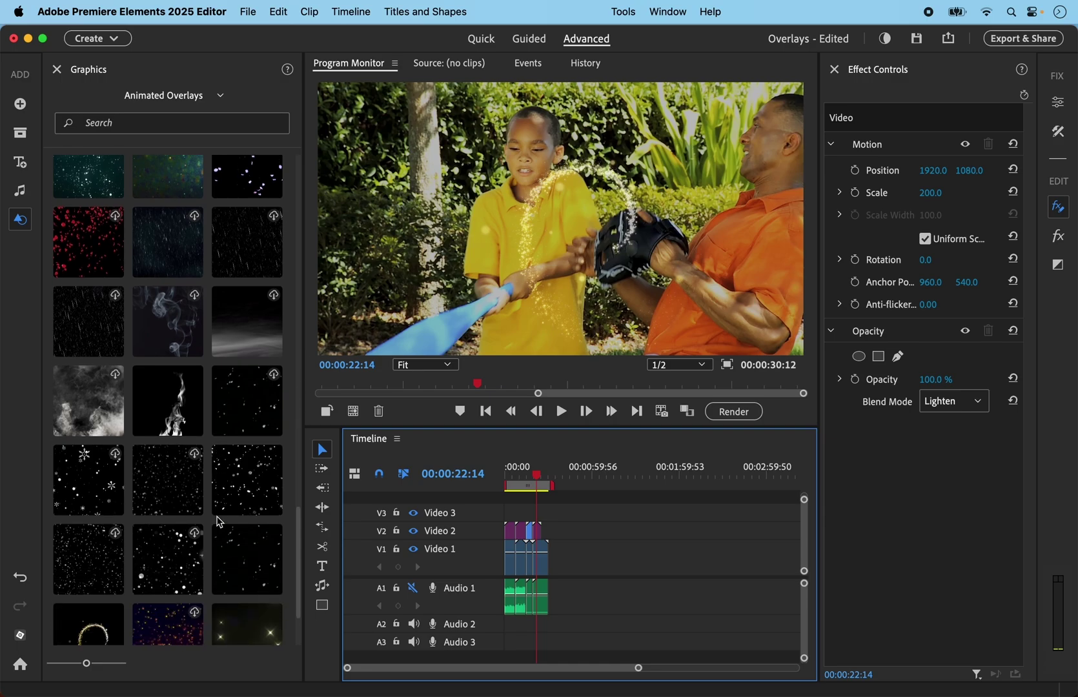
scroll(220, 523, "down", 4)
left_click(80, 519)
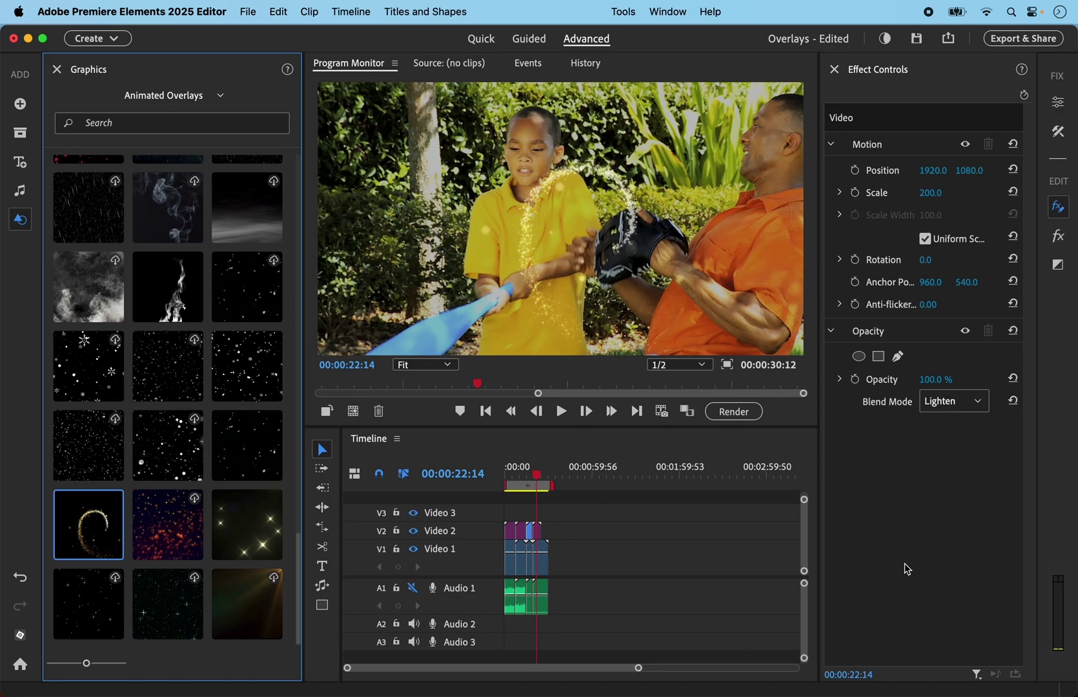
left_click(541, 532)
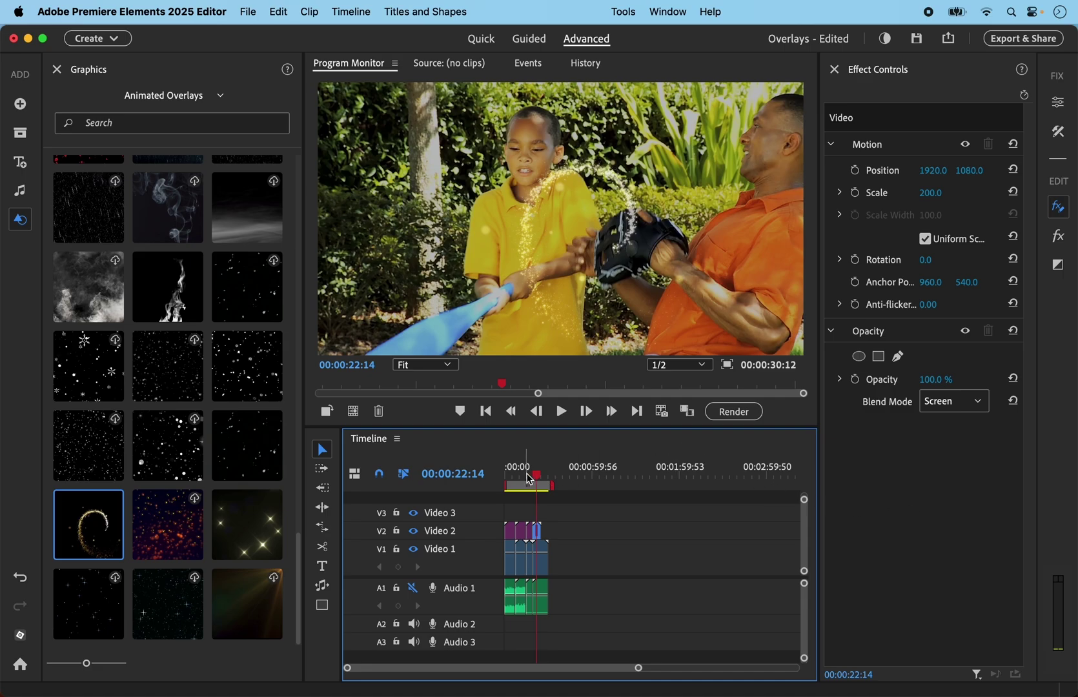
Play the overlay sequence from the beginning in the enlarged program monitor.
left_click_drag(535, 481, 443, 460)
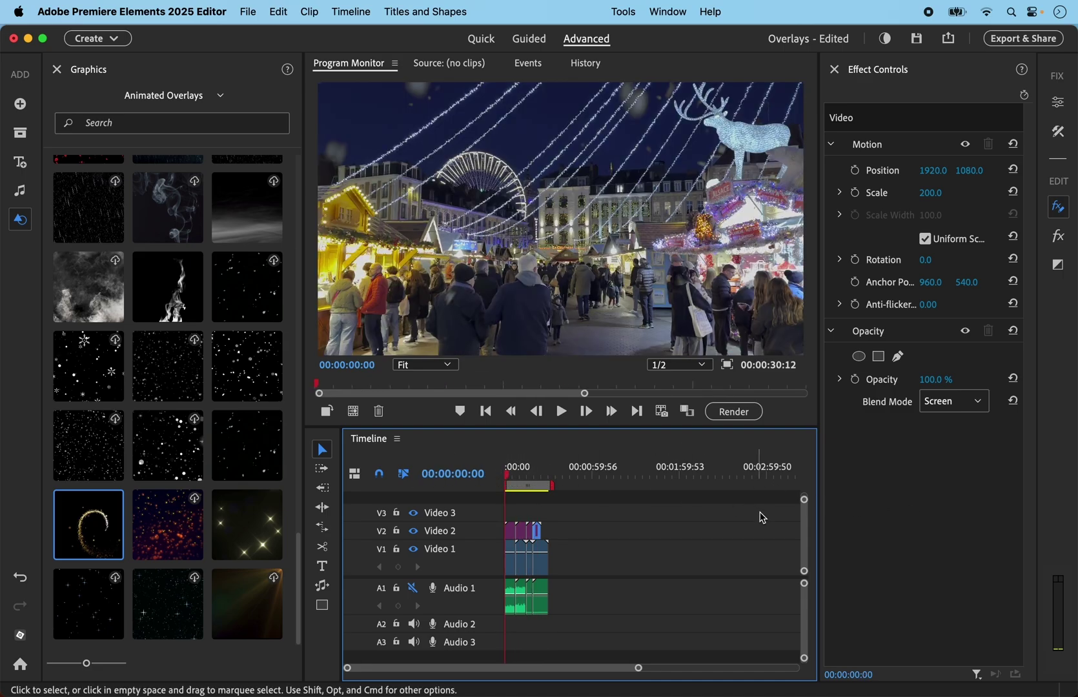
left_click(727, 366)
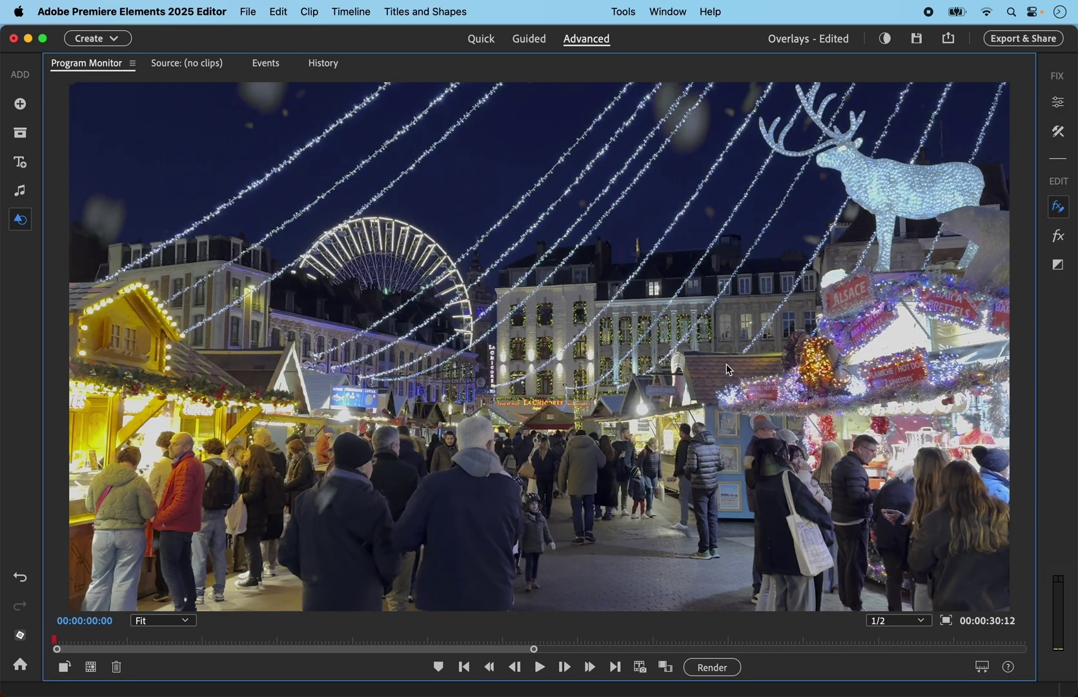
left_click(540, 667)
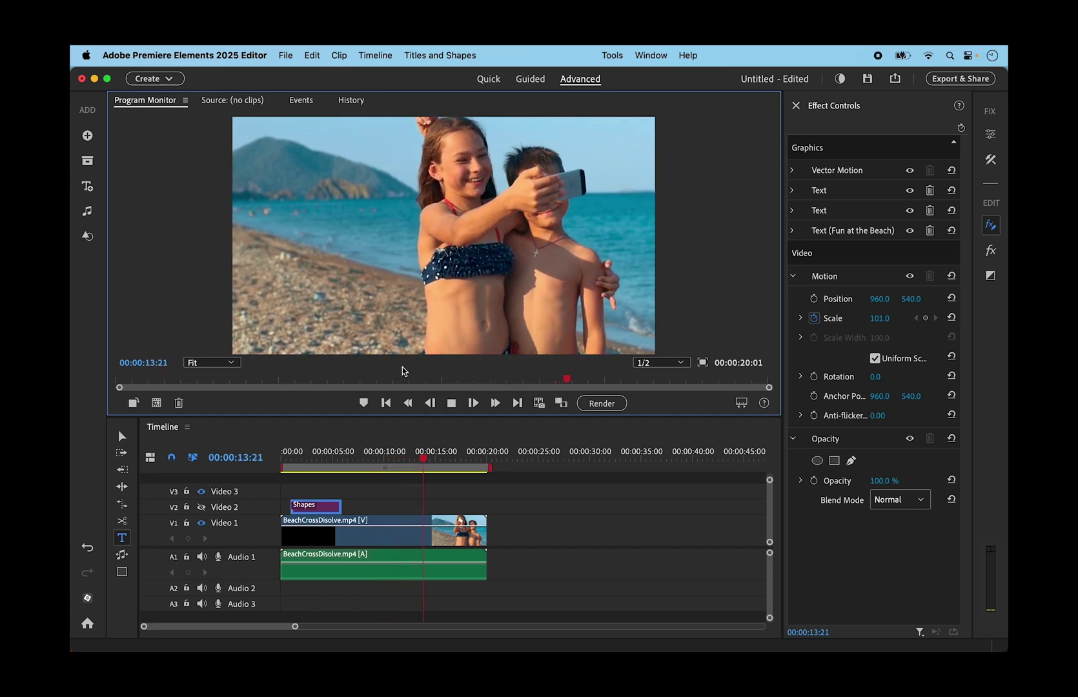
Stop the beach video's playback and replay it from the start of the timeline.
left_click(452, 403)
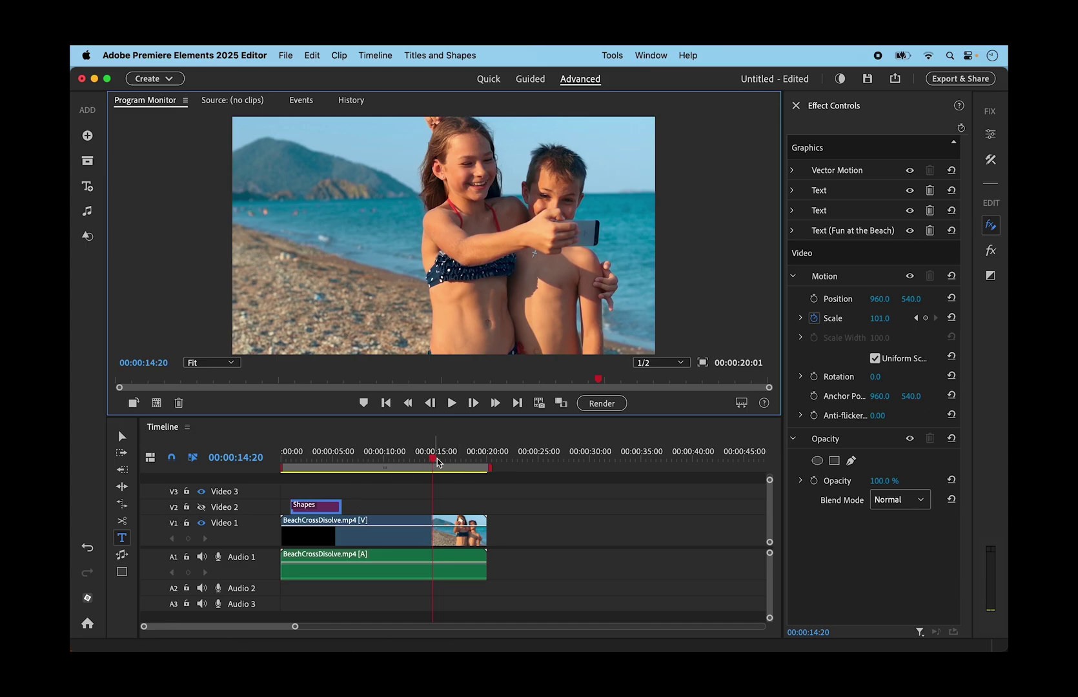
left_click_drag(434, 459, 84, 473)
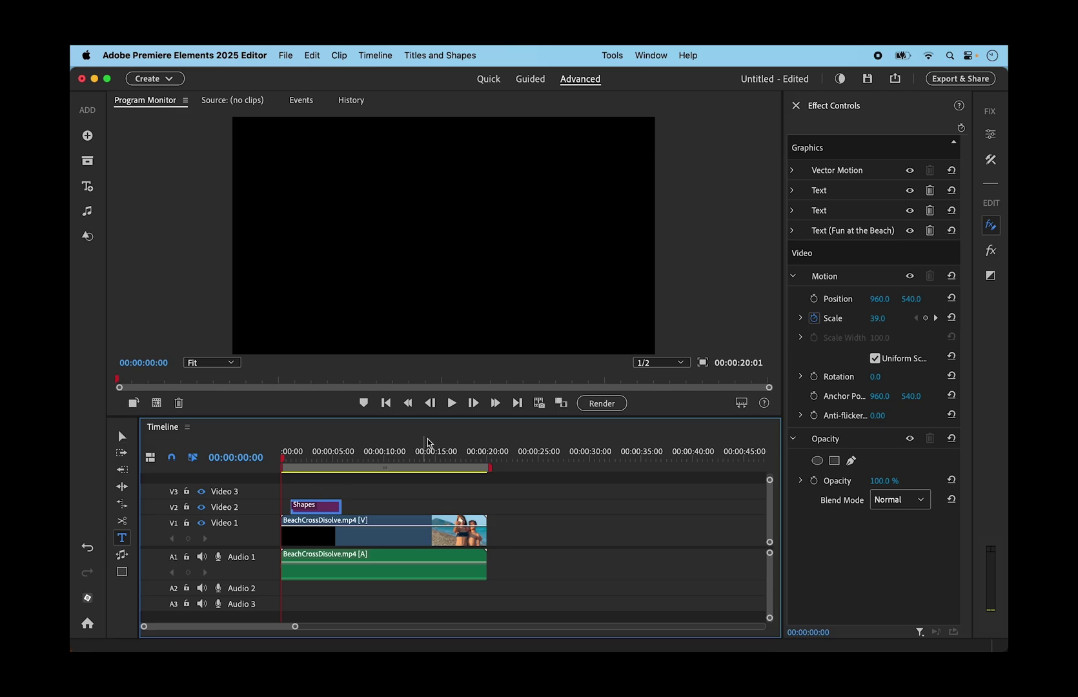
left_click(451, 402)
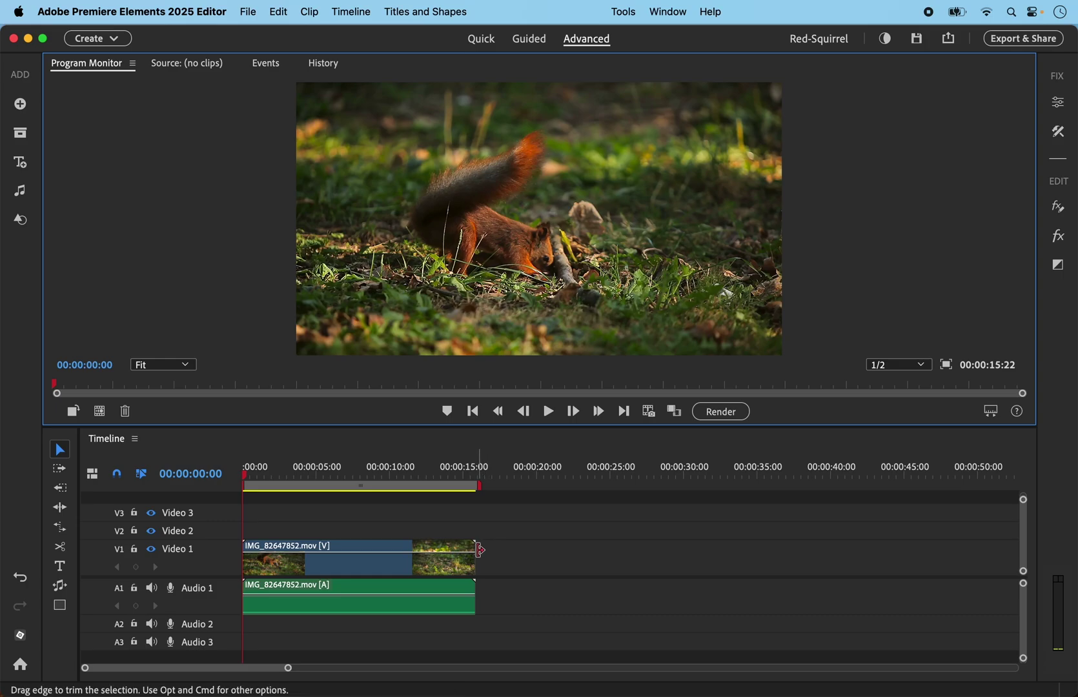
Trim the squirrel clip on Video 1 to 00:00:06:18 and insert the full IMG_82647852.mov directly after it.
left_click_drag(479, 553, 340, 558)
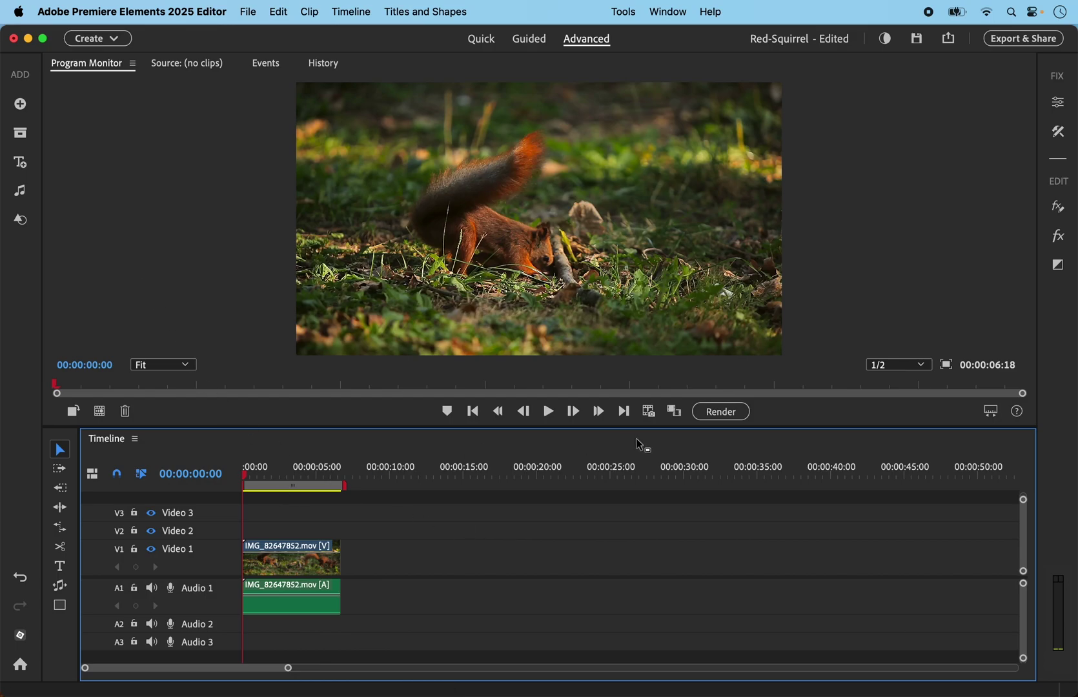
left_click(624, 411)
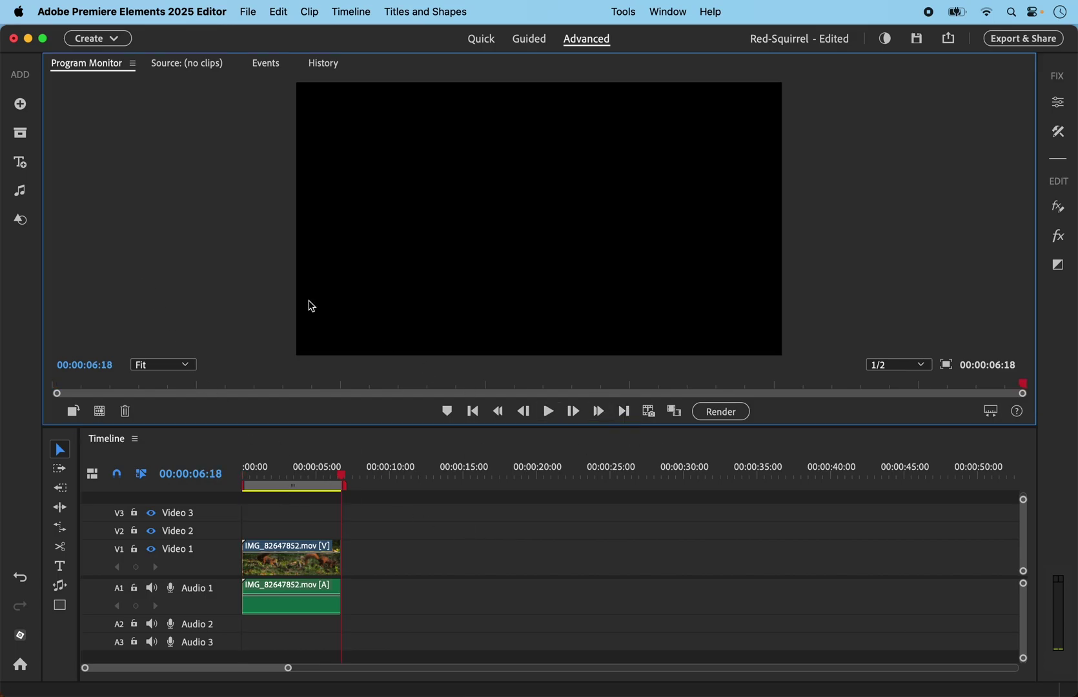
left_click(20, 133)
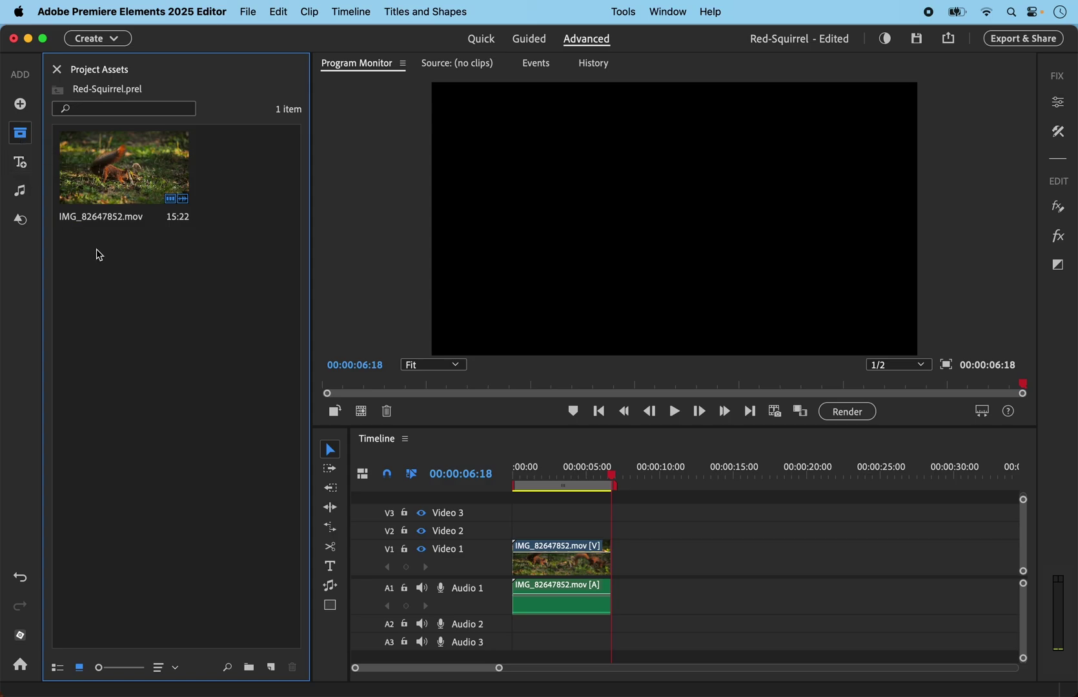
left_click(122, 173)
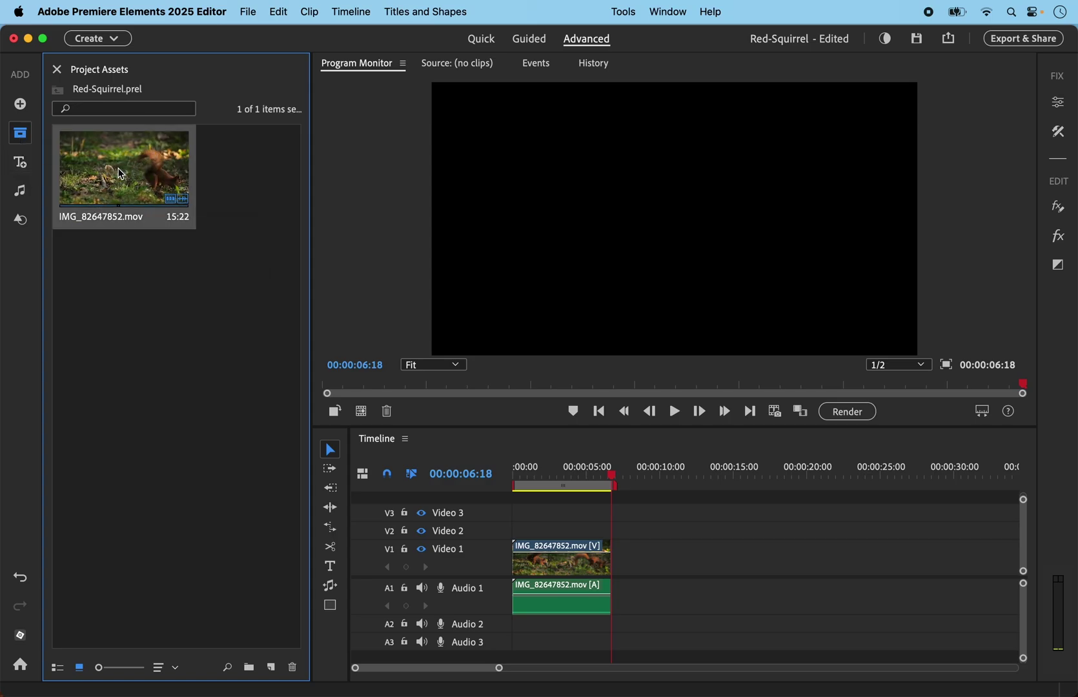
key("comma")
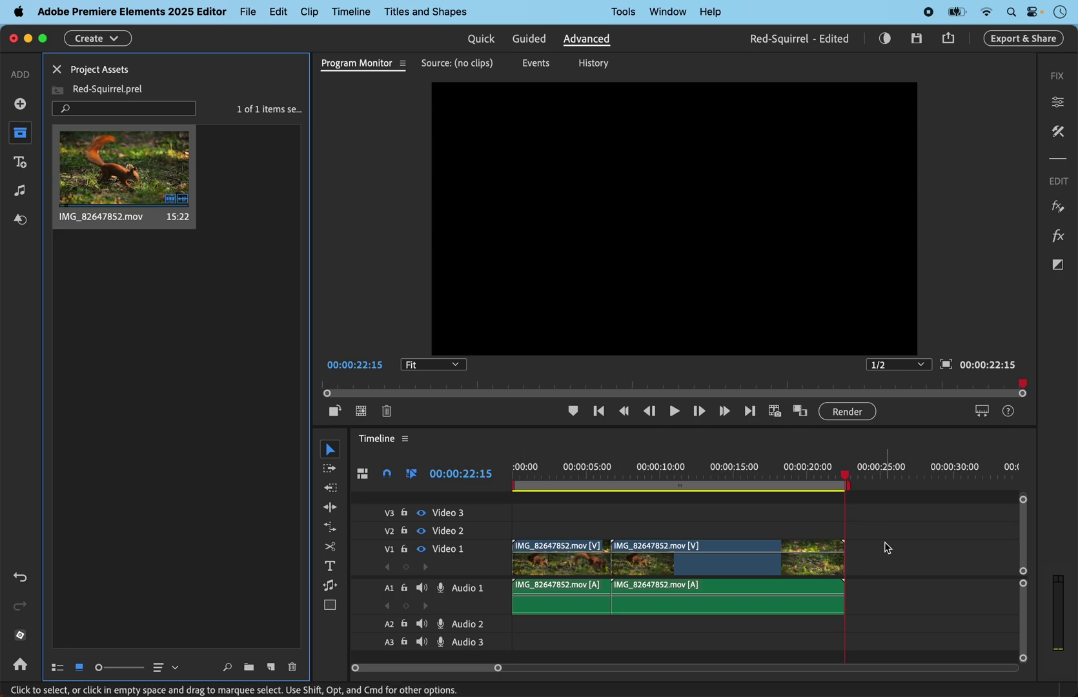
Add the diagonal rounded bands matte from the Reveal Video Mattes category to Video 2 at the start of the timeline.
left_click(599, 412)
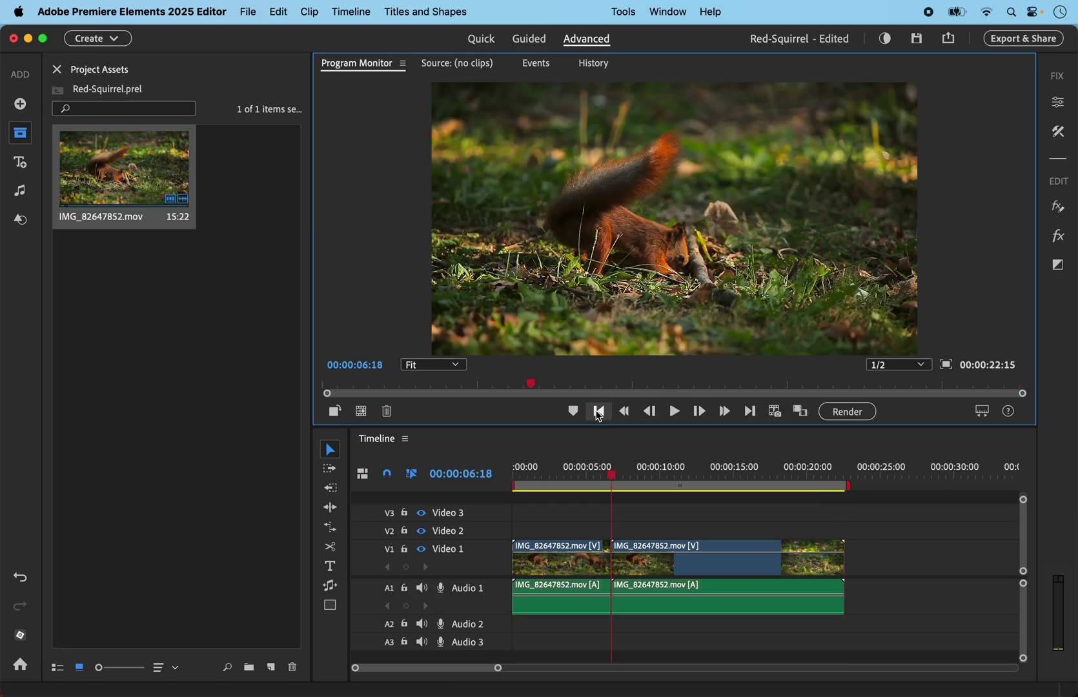
left_click(599, 411)
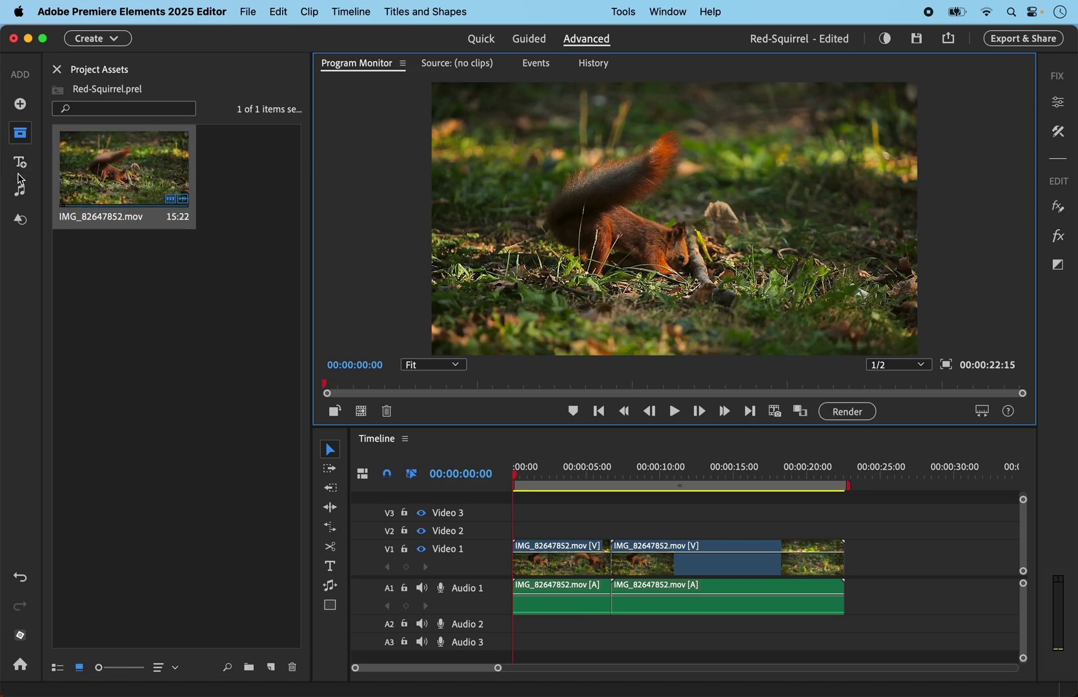
left_click(22, 220)
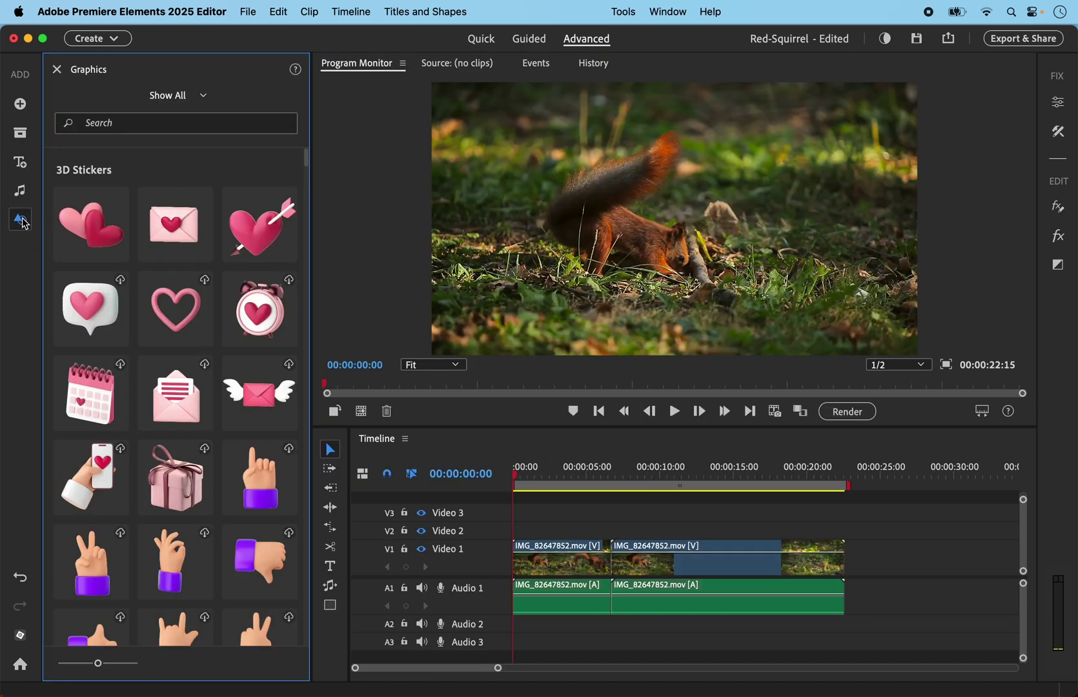
left_click(205, 97)
scroll(202, 368, "down", 5)
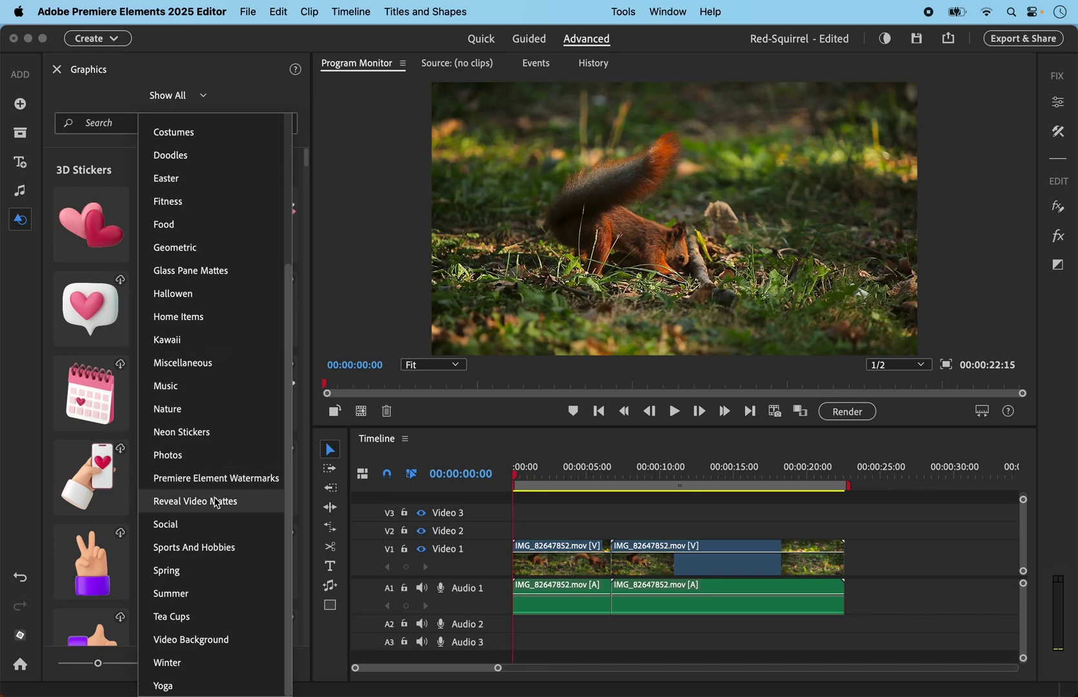
left_click(206, 508)
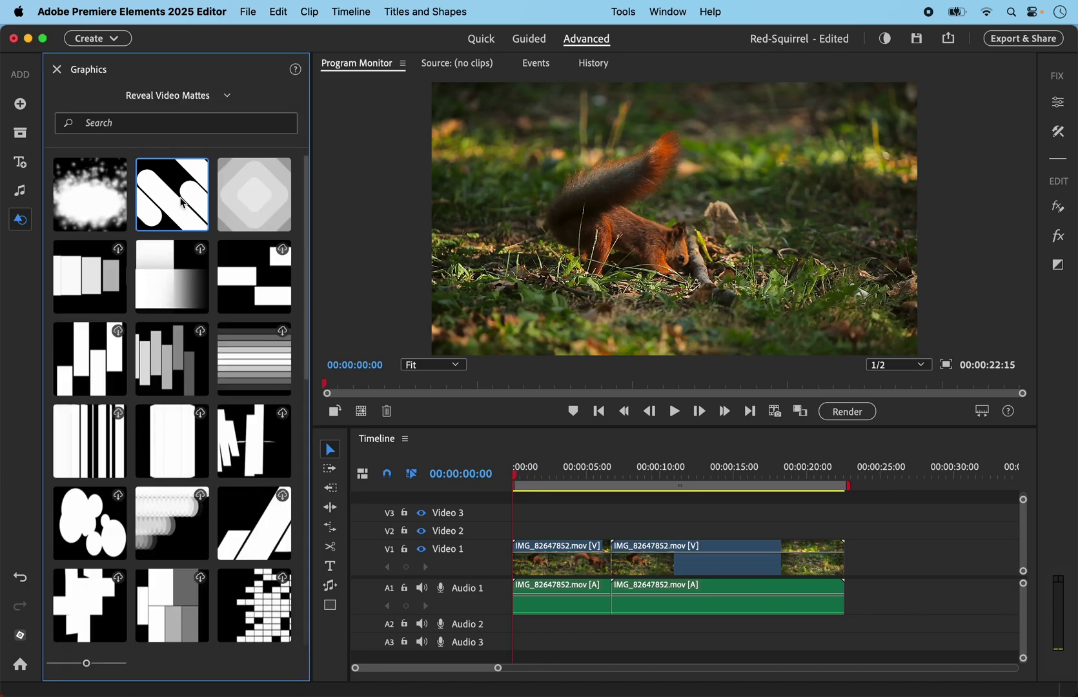
left_click_drag(182, 204, 516, 534)
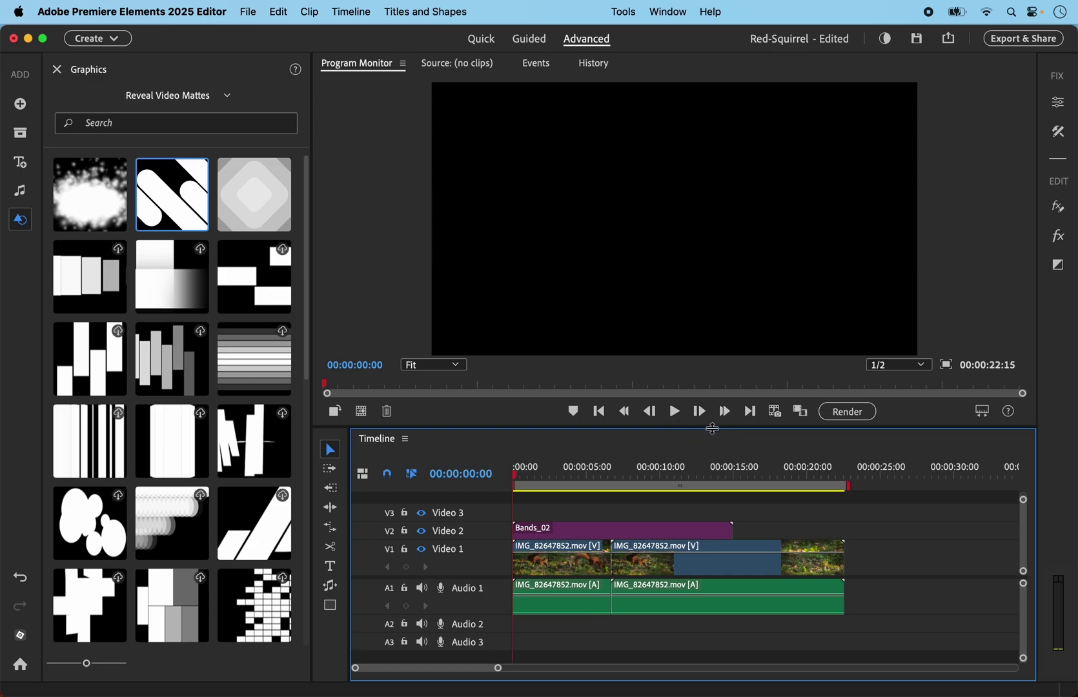
Trim the bands matte on Video 2 to end with the first squirrel clip at 00:00:06:18 and close the graphics library.
left_click(605, 416)
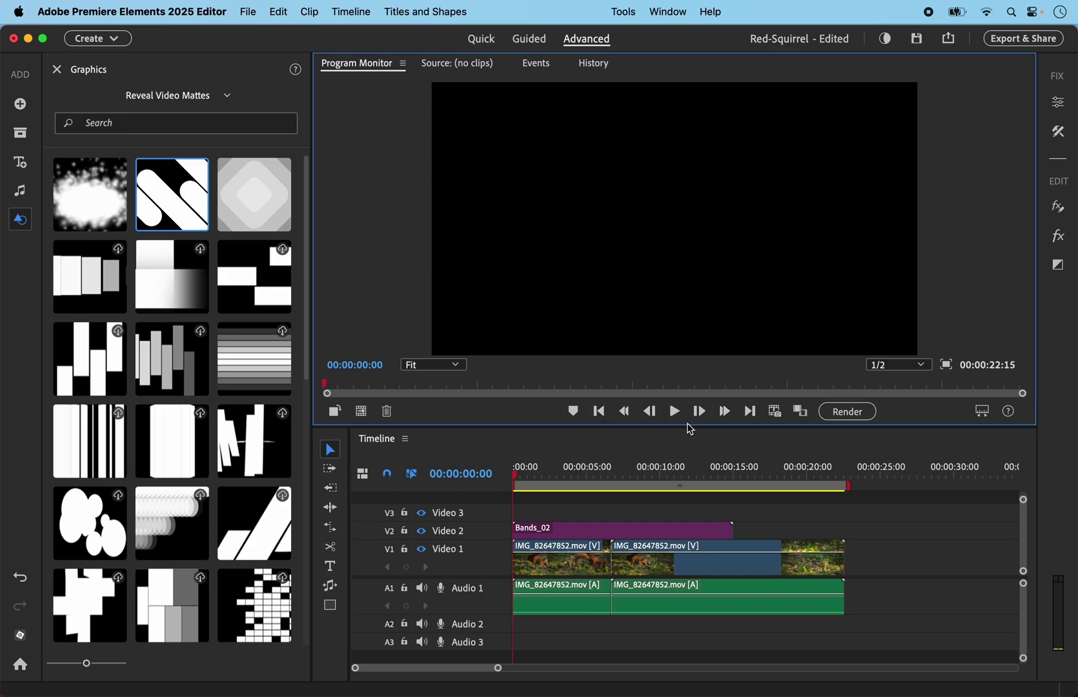
left_click(750, 411)
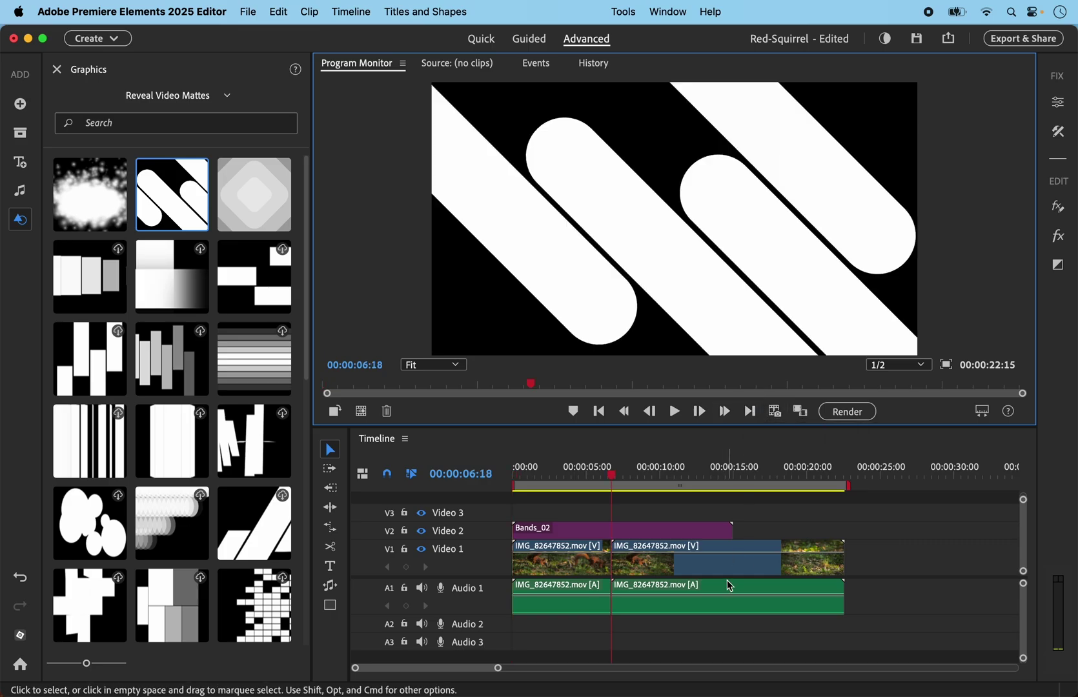
left_click_drag(734, 531, 611, 538)
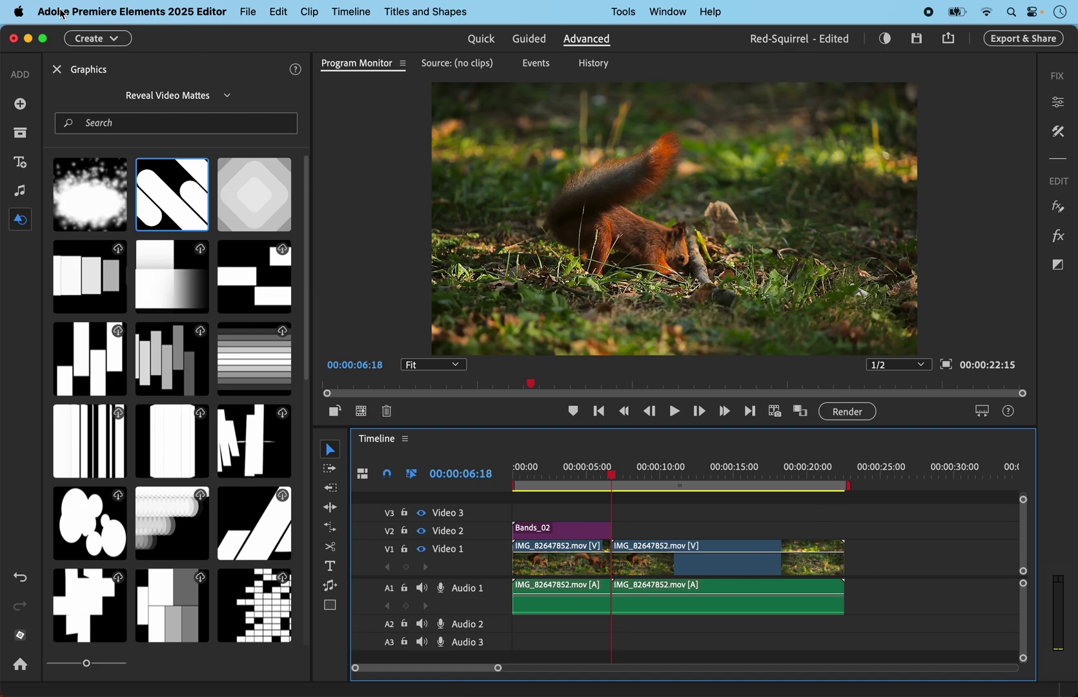
left_click(57, 69)
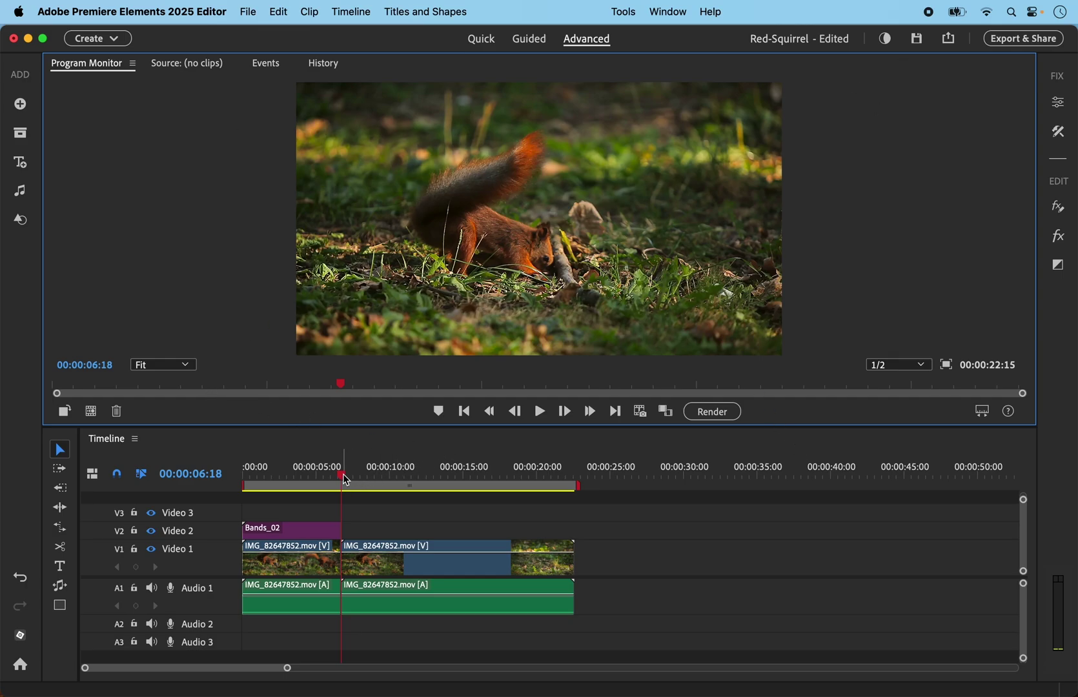
Move the playhead to 00:00:06:07 and apply the Track Matte Key effect to the first squirrel clip on Video 1.
mouse_move(346, 479)
left_mouse_down()
mouse_move(231, 474)
mouse_move(331, 472)
mouse_move(251, 487)
mouse_move(238, 485)
mouse_move(294, 474)
mouse_move(343, 484)
mouse_move(335, 479)
left_mouse_up()
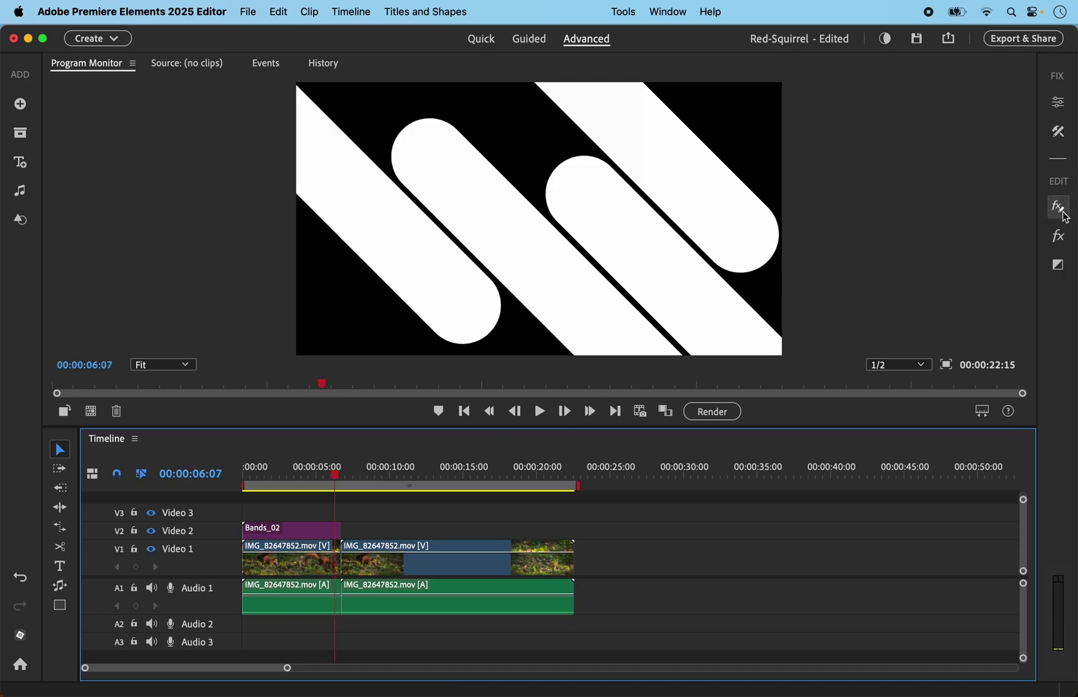
left_click(1059, 237)
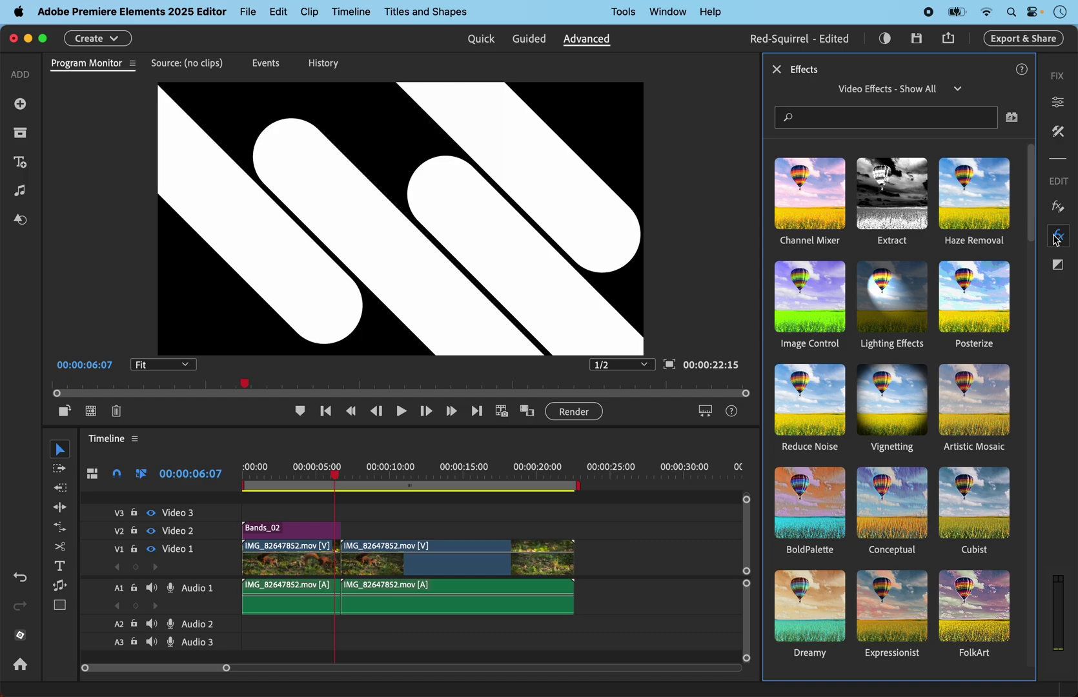
left_click(828, 120)
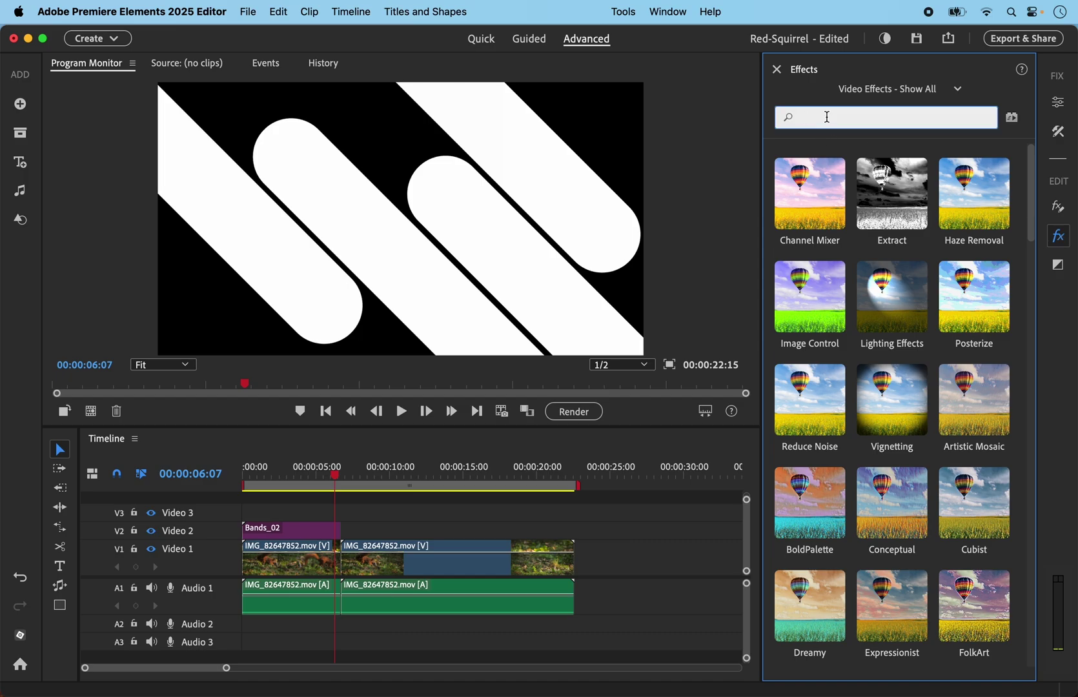
type("key")
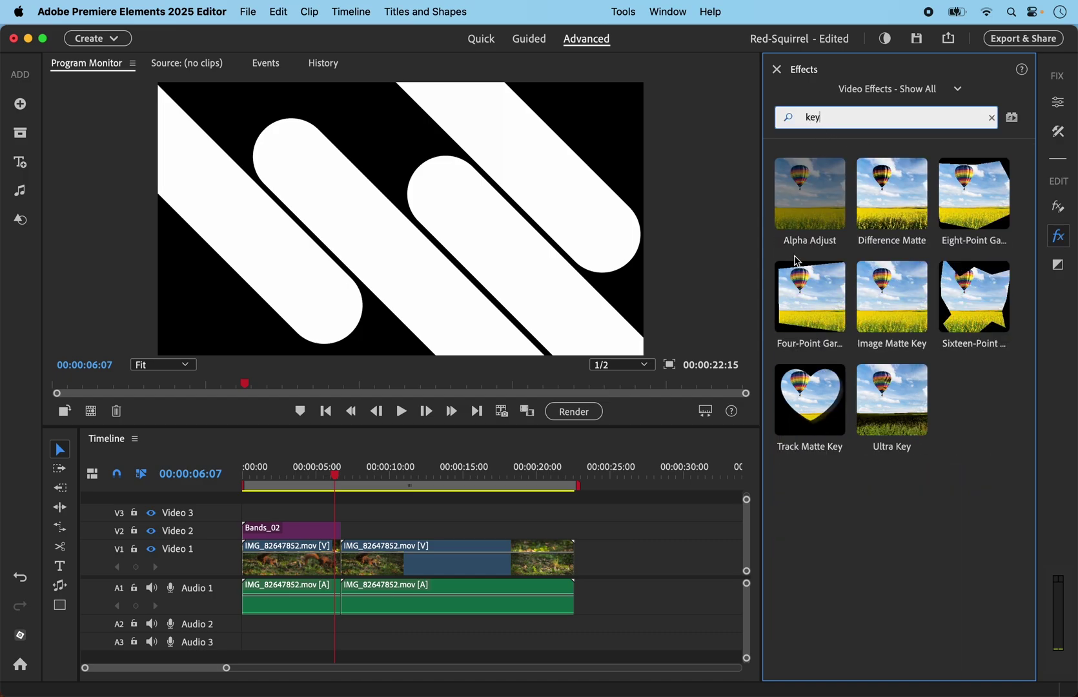
left_click(815, 379)
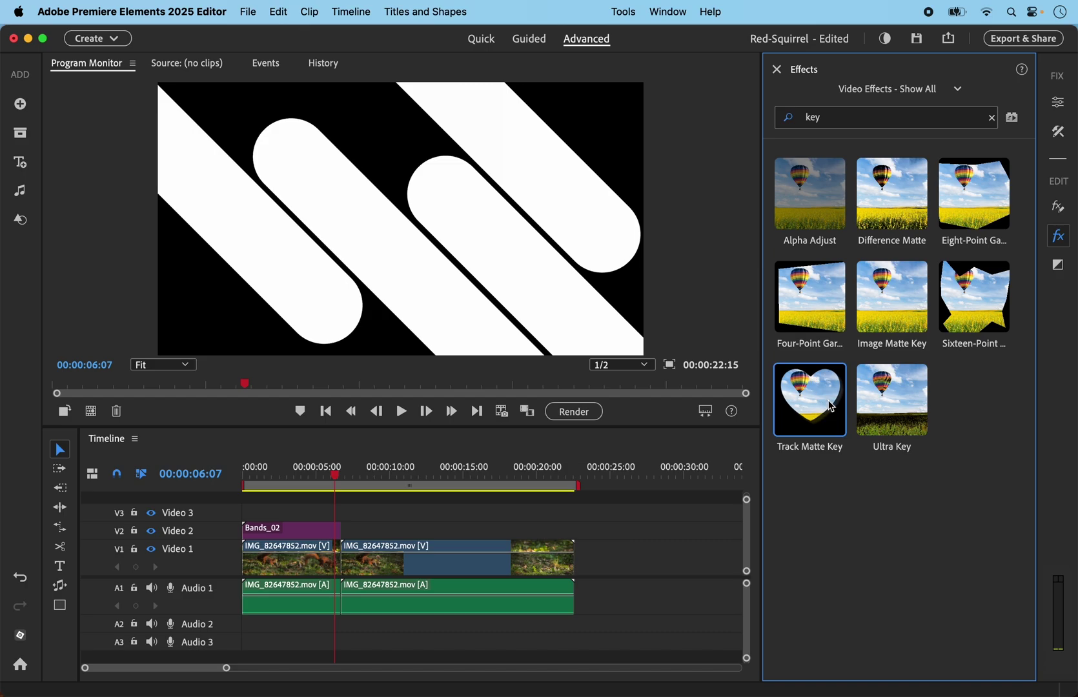
left_click_drag(831, 405, 305, 563)
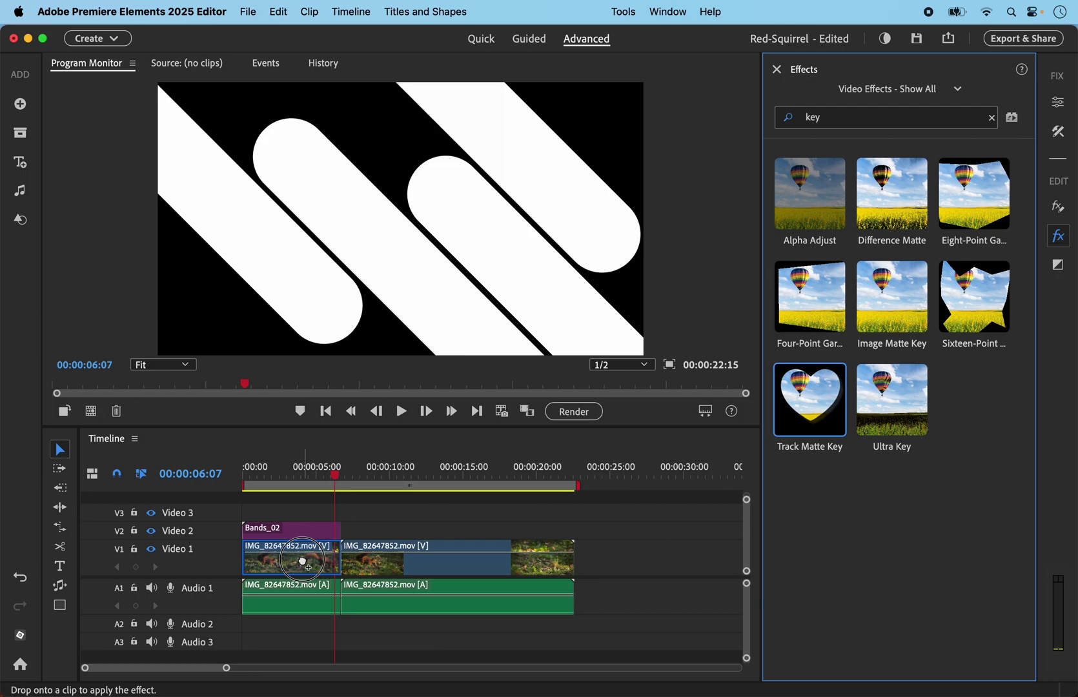
left_click_drag(303, 562, 304, 564)
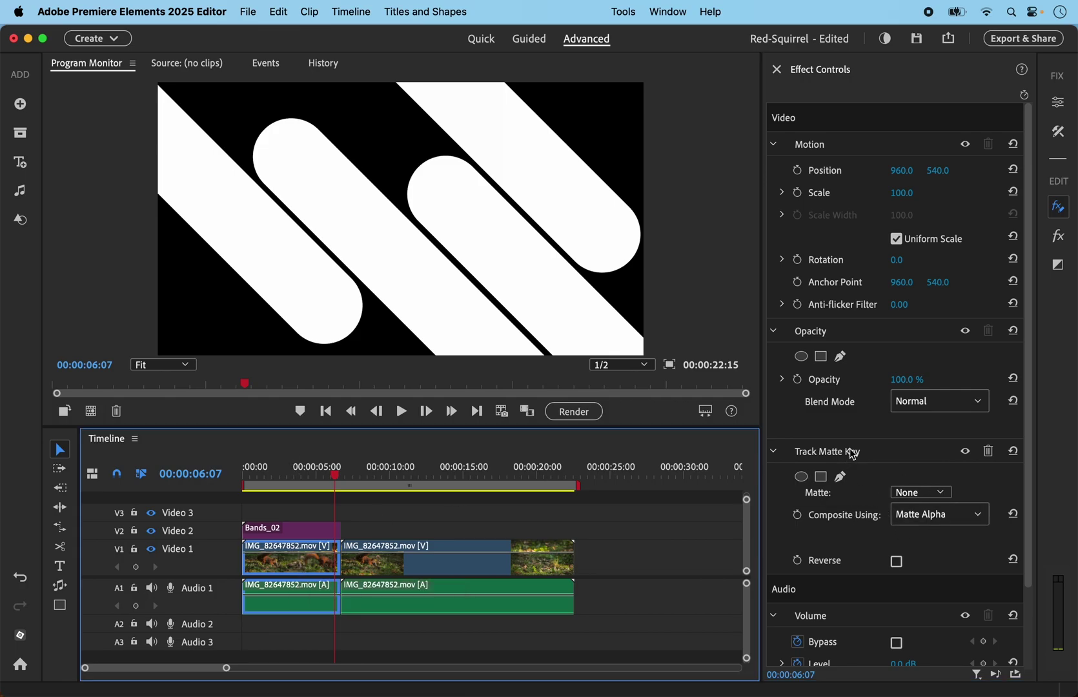
Set the Track Matte Key to composite using Matte Luma with Video 2 as the matte, and play the result from the start.
left_click(979, 516)
left_click(928, 563)
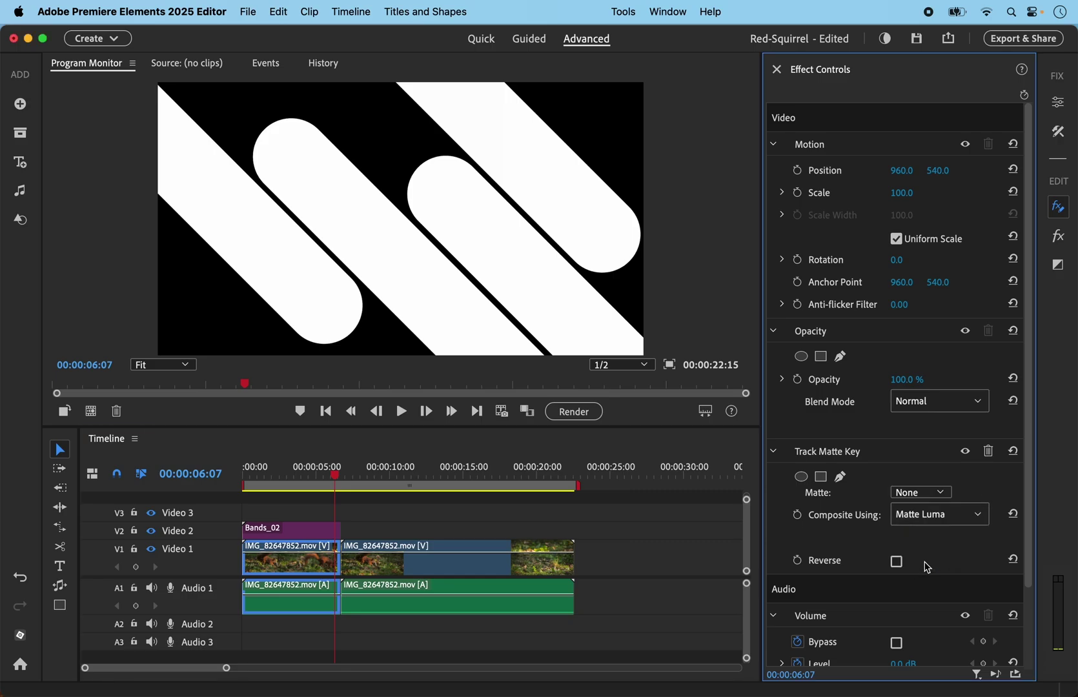
left_click(943, 493)
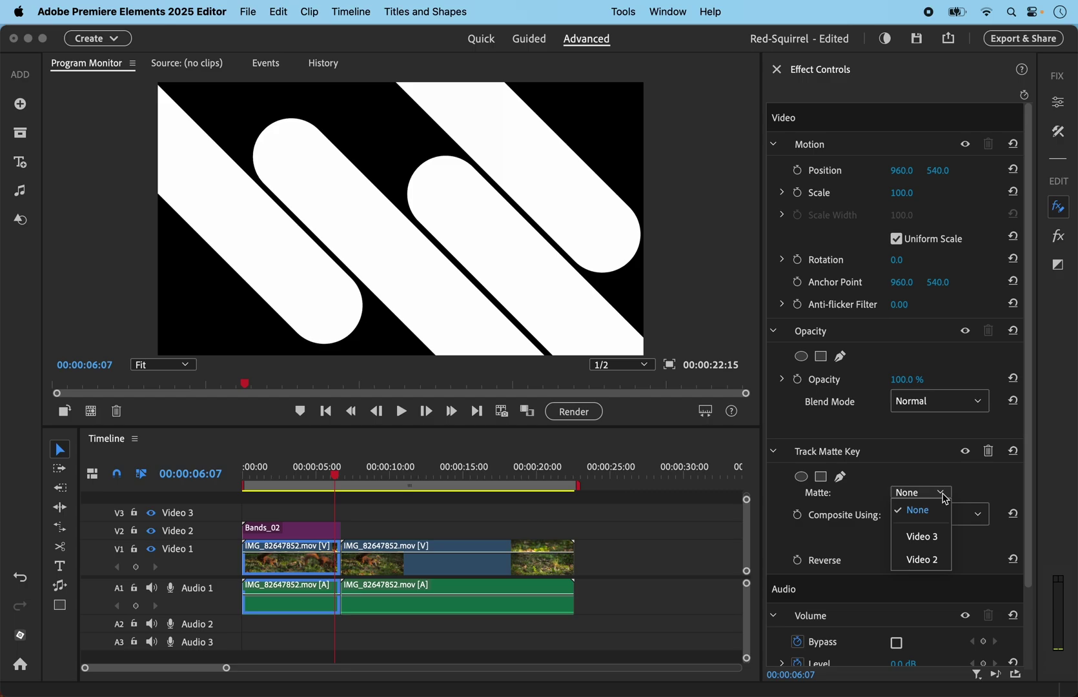
left_click(929, 560)
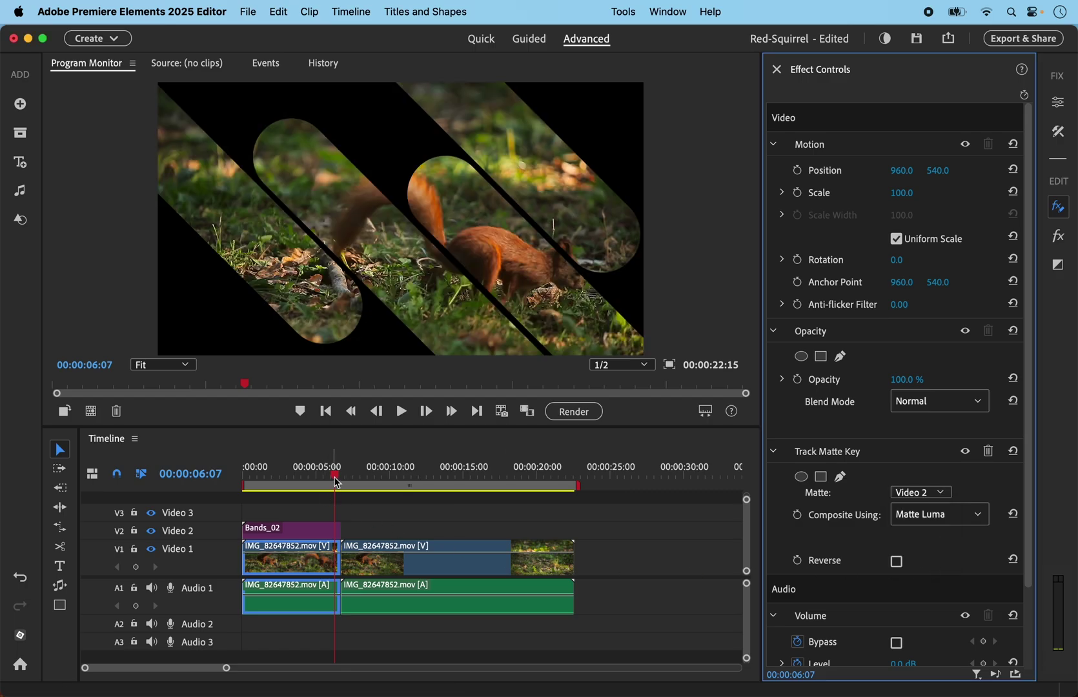
left_click_drag(335, 479, 231, 481)
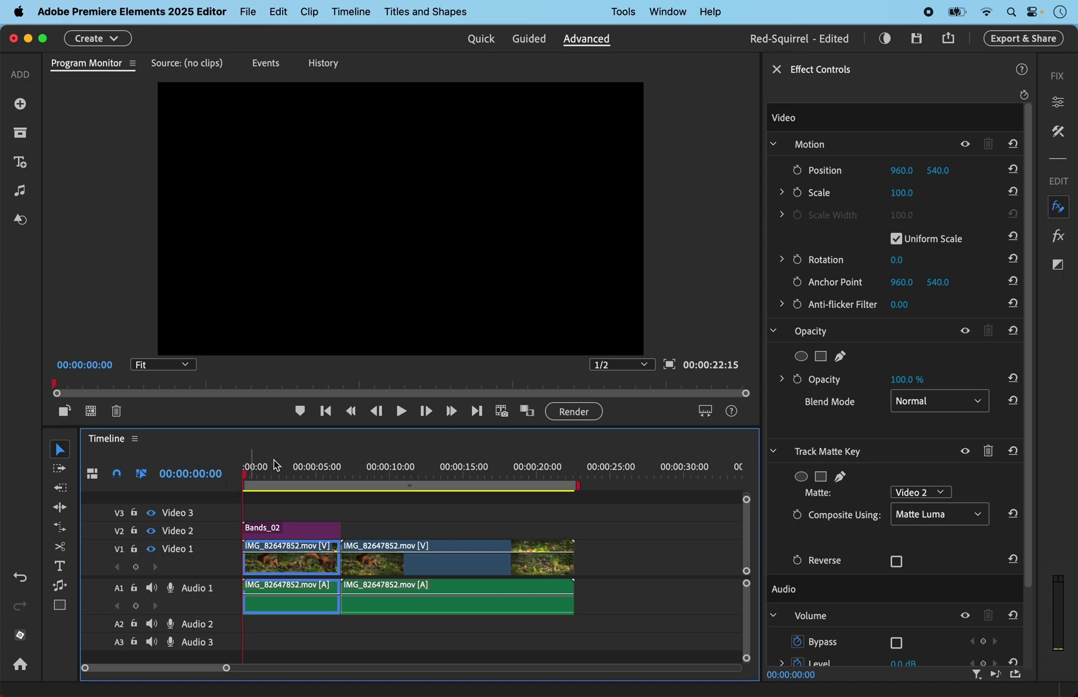
left_click(401, 411)
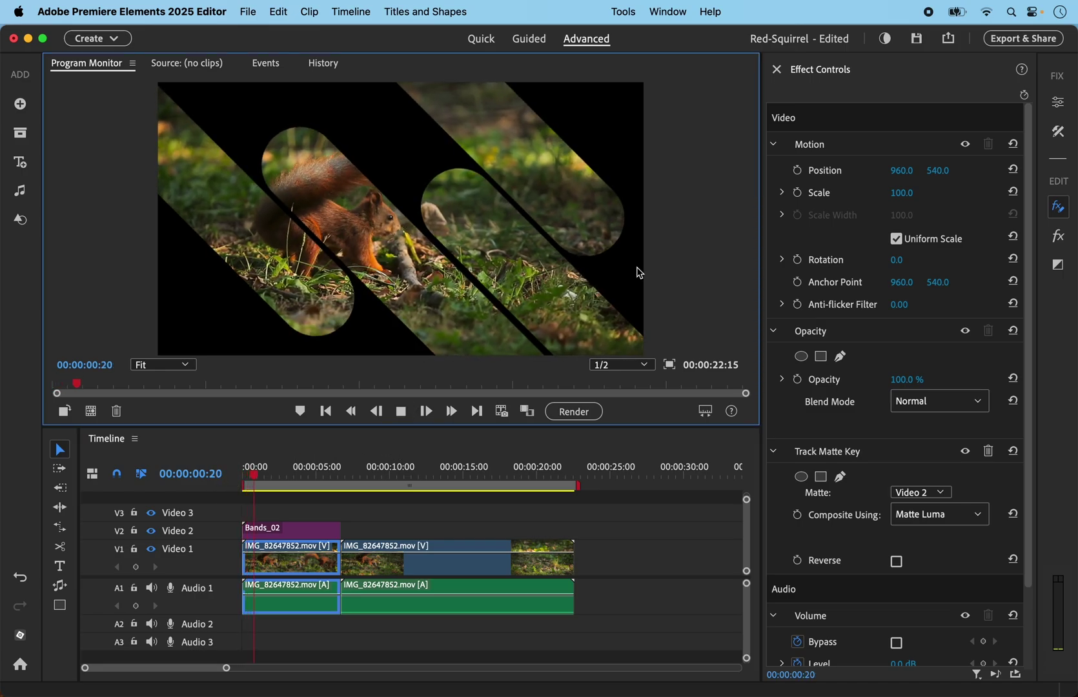